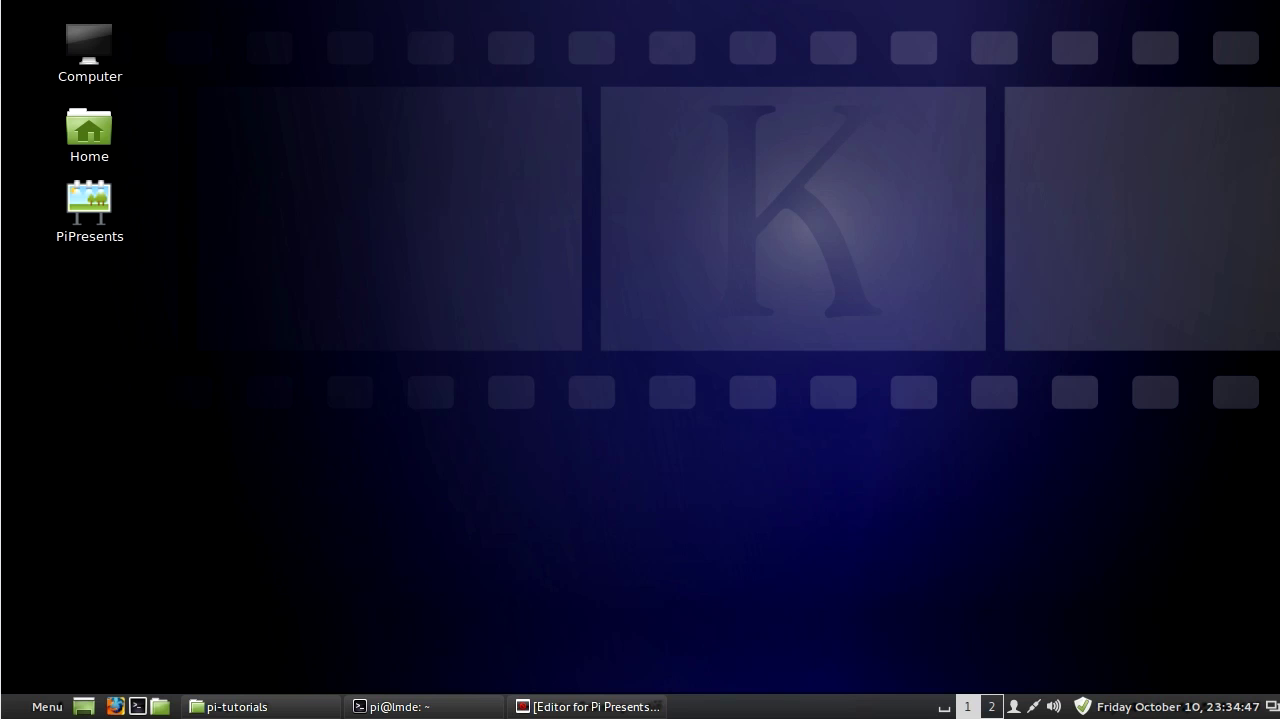
- Bring back the profile editor, list main.json's tracks (basic, coord, filter) and select the coord show
{"action": "left_click", "coordinate": [574, 704]}
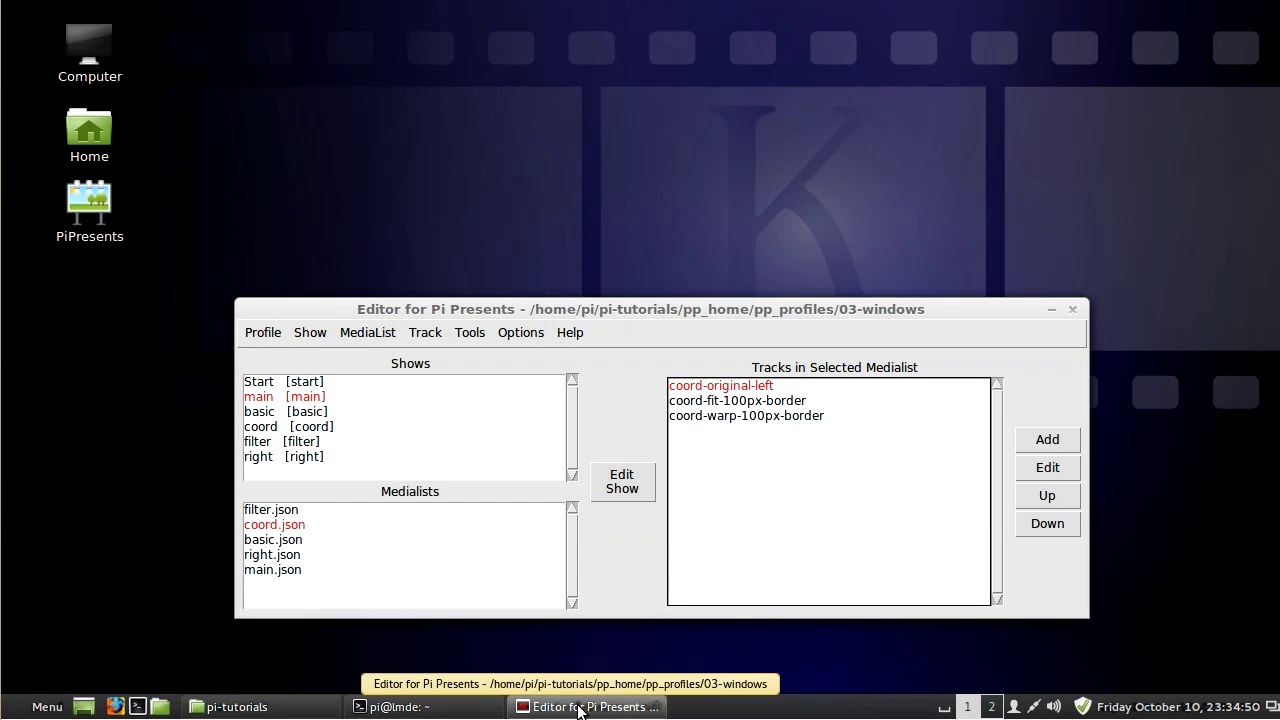
{"action": "left_click", "coordinate": [300, 399]}
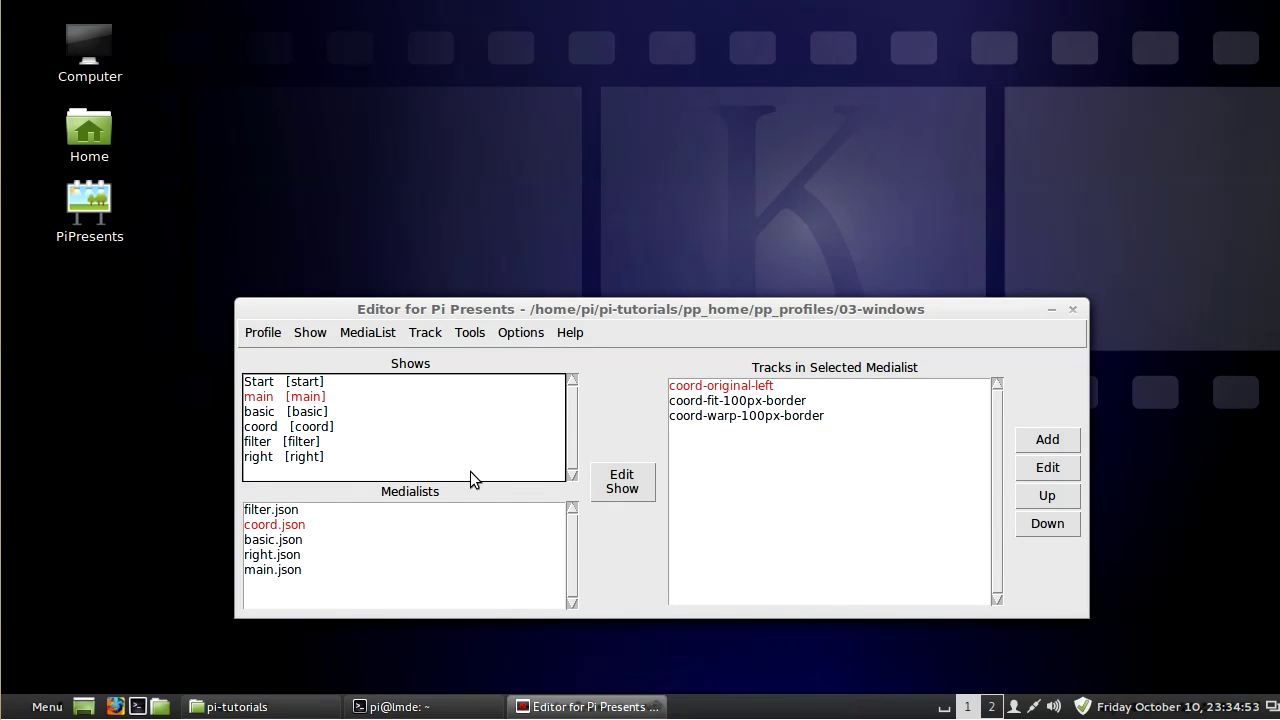
{"action": "left_click", "coordinate": [285, 569]}
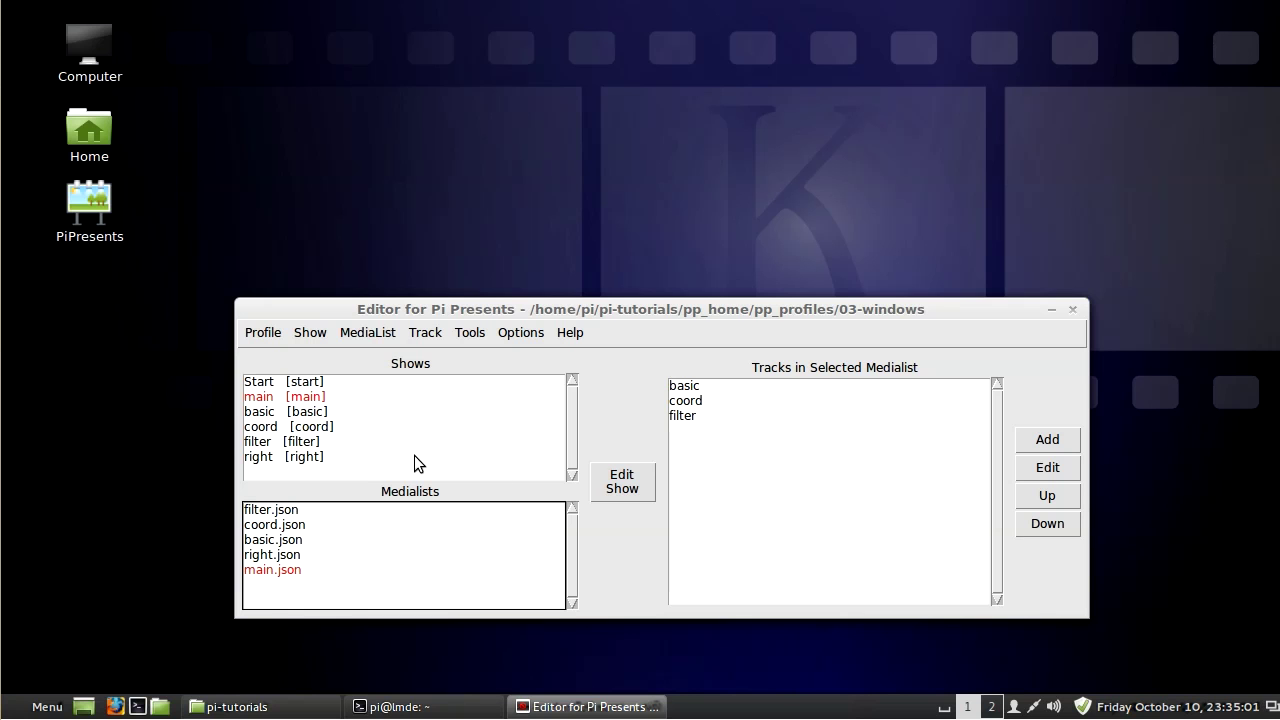
{"action": "left_click", "coordinate": [310, 430]}
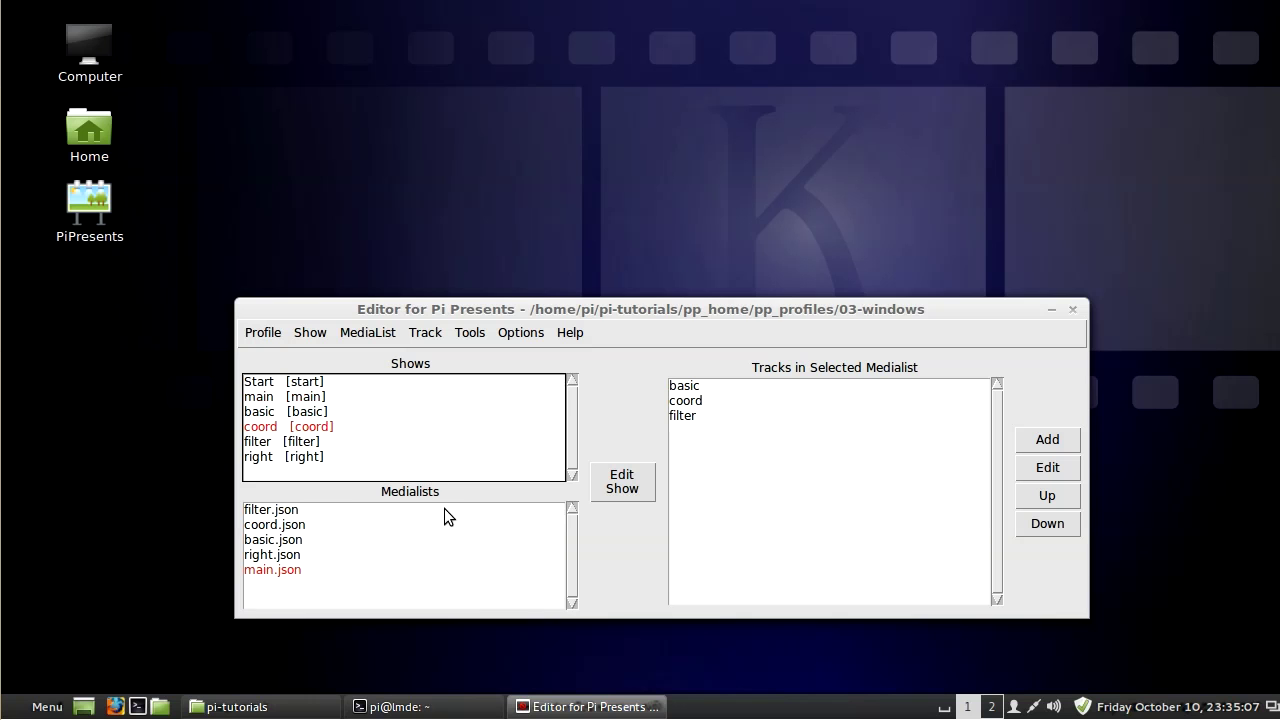
{"action": "left_click", "coordinate": [597, 479]}
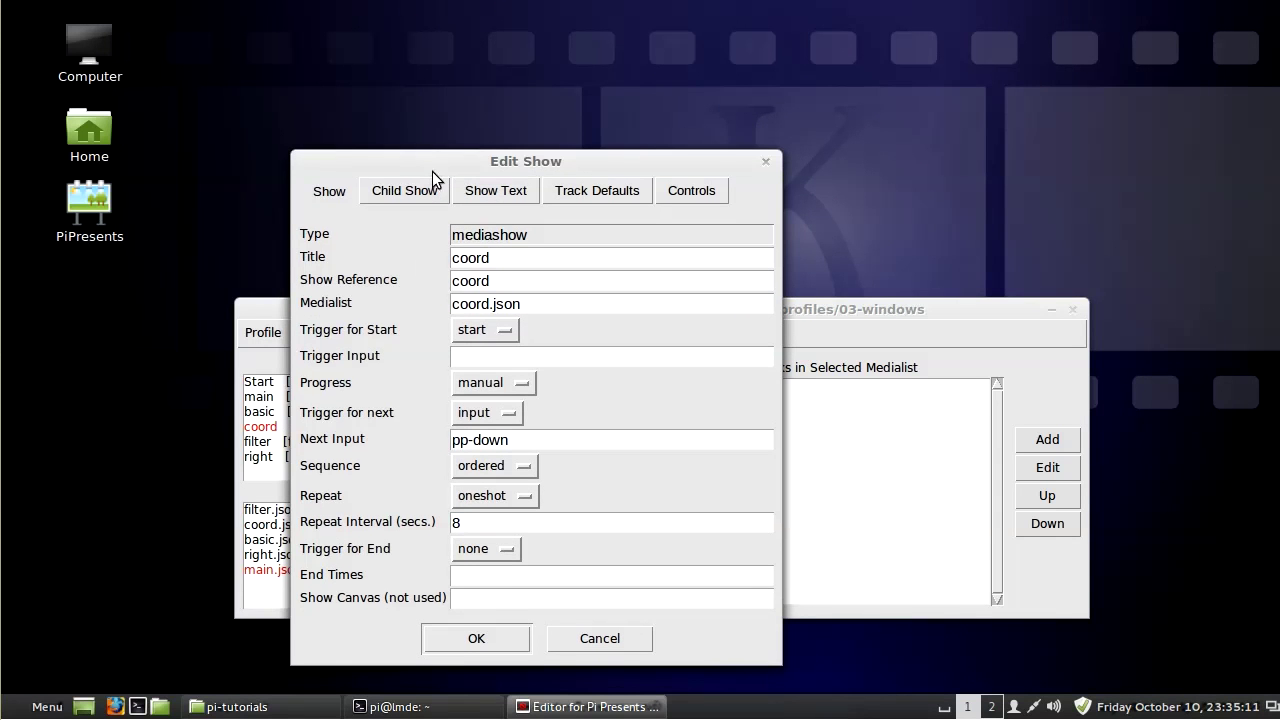
{"action": "left_click", "coordinate": [526, 389]}
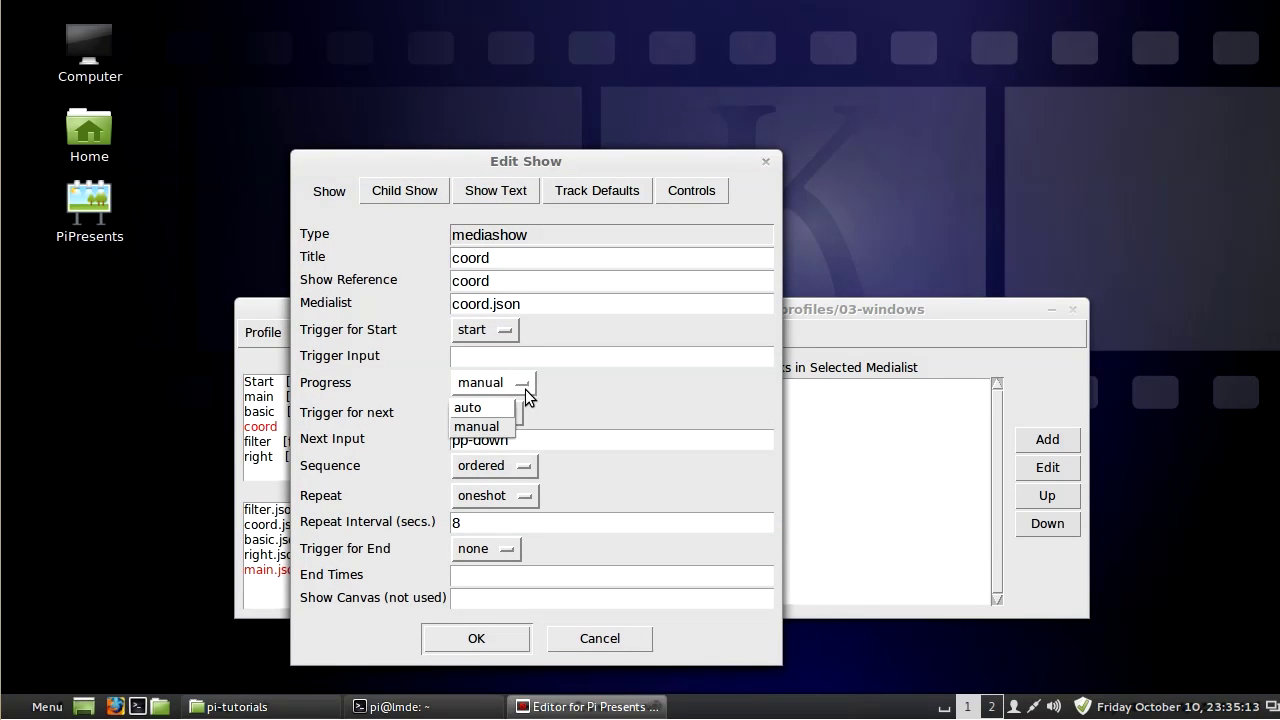
{"action": "left_click", "coordinate": [525, 389]}
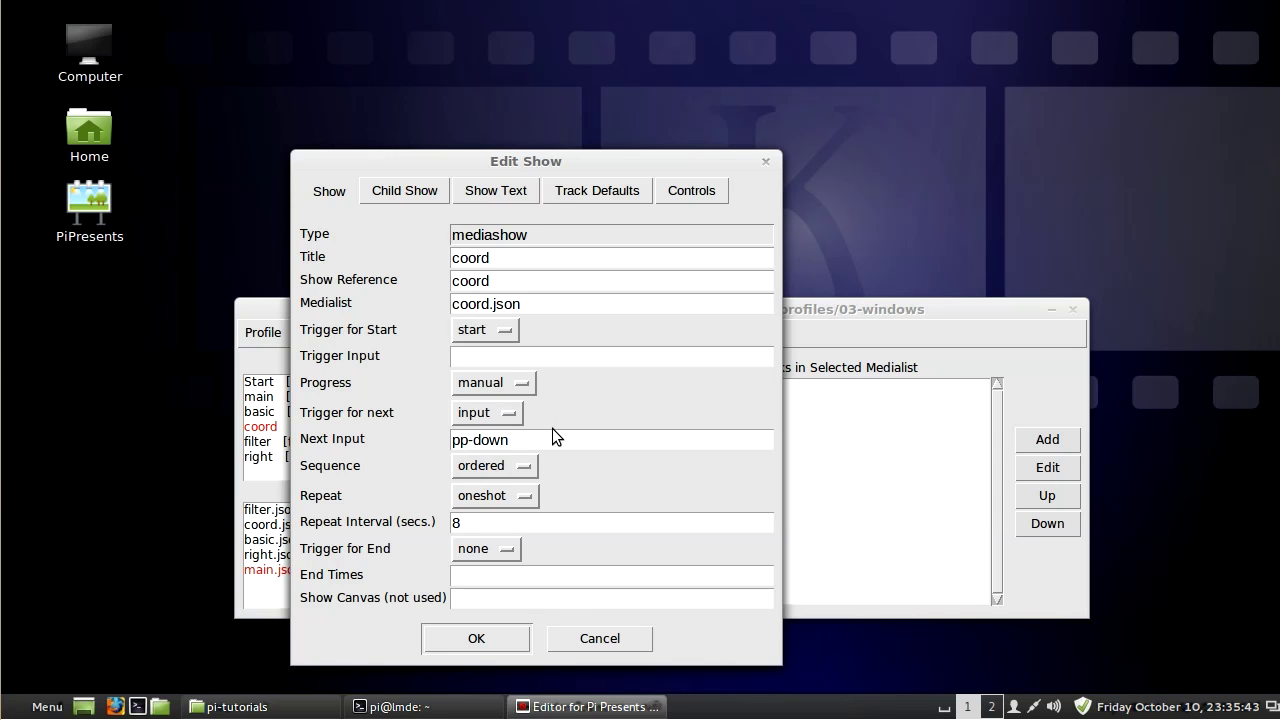
- Close the show settings unchanged, then select the basic show and list basic.json's tracks
{"action": "left_click", "coordinate": [604, 639]}
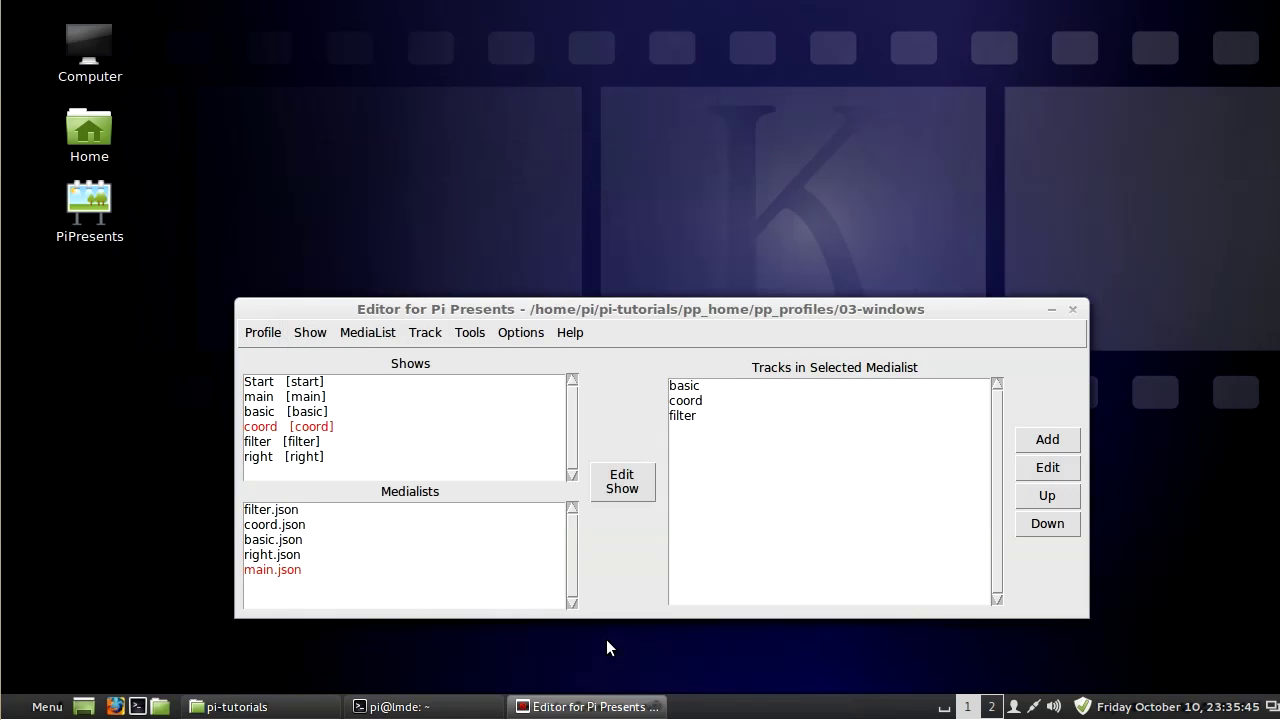
{"action": "left_click", "coordinate": [327, 414]}
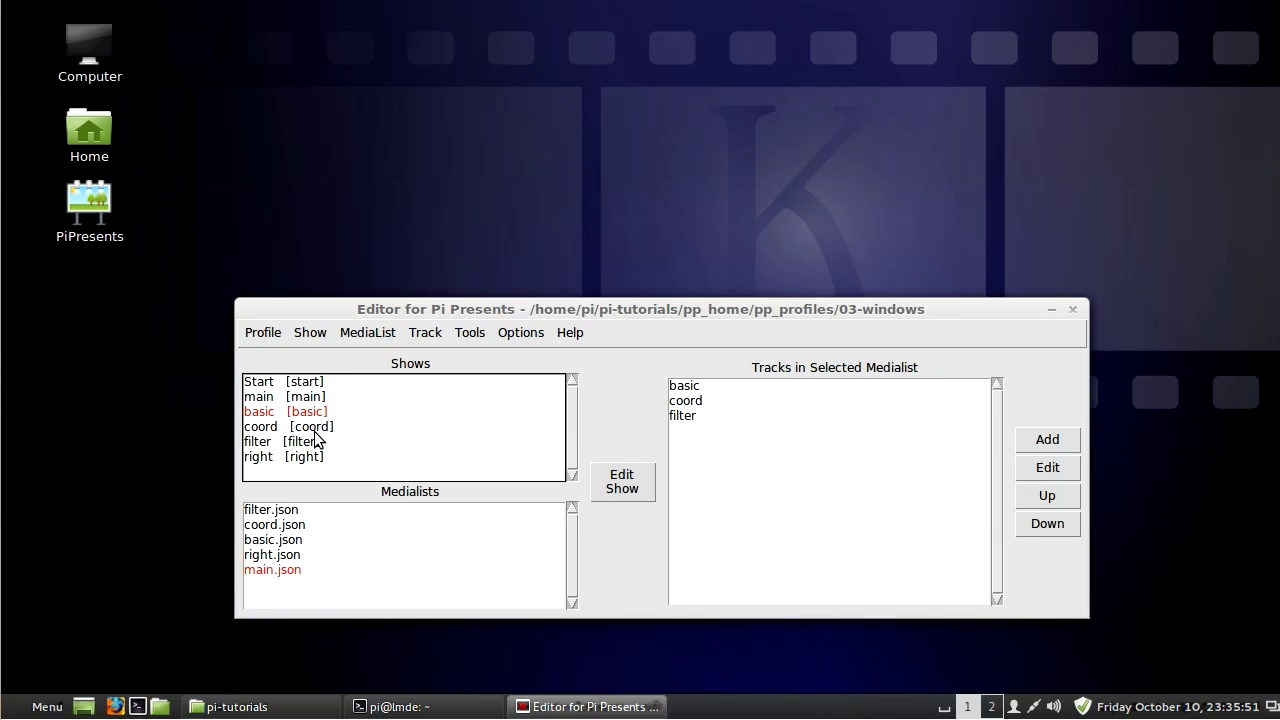
{"action": "left_click", "coordinate": [306, 540]}
- Review the basic show's Track Defaults and cancel without changes
{"action": "left_click", "coordinate": [621, 481]}
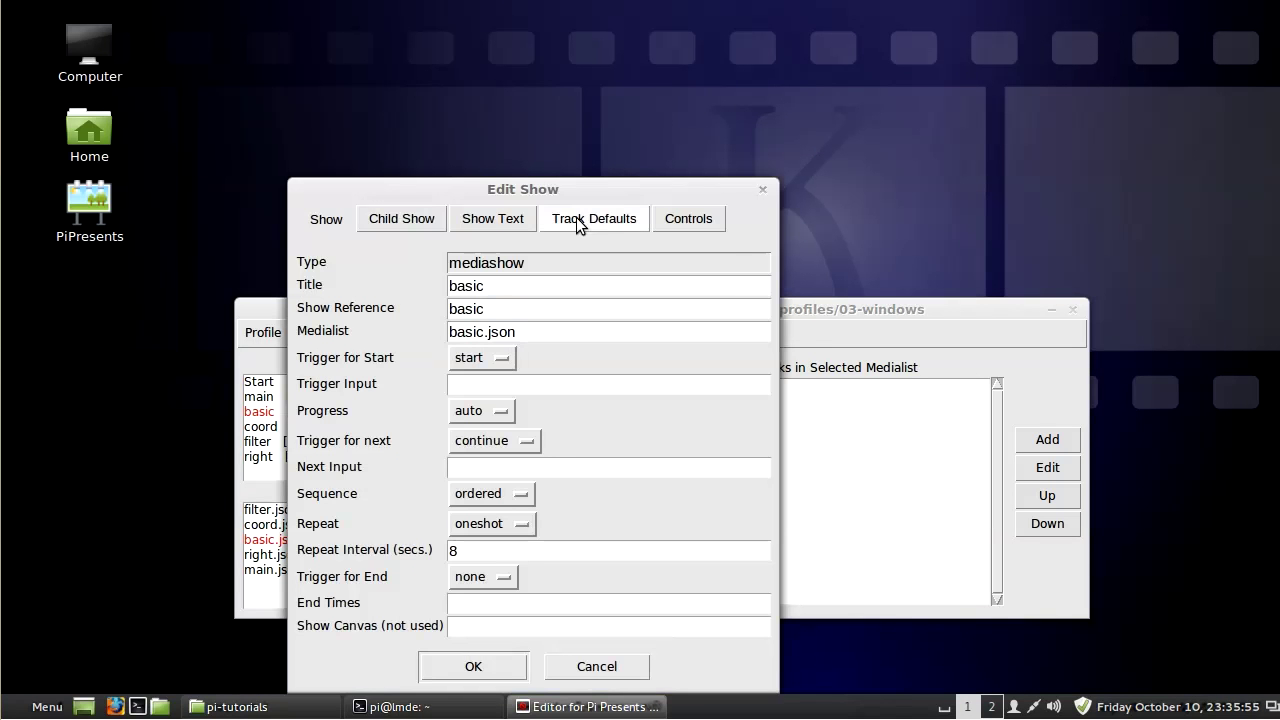
{"action": "left_click", "coordinate": [618, 222]}
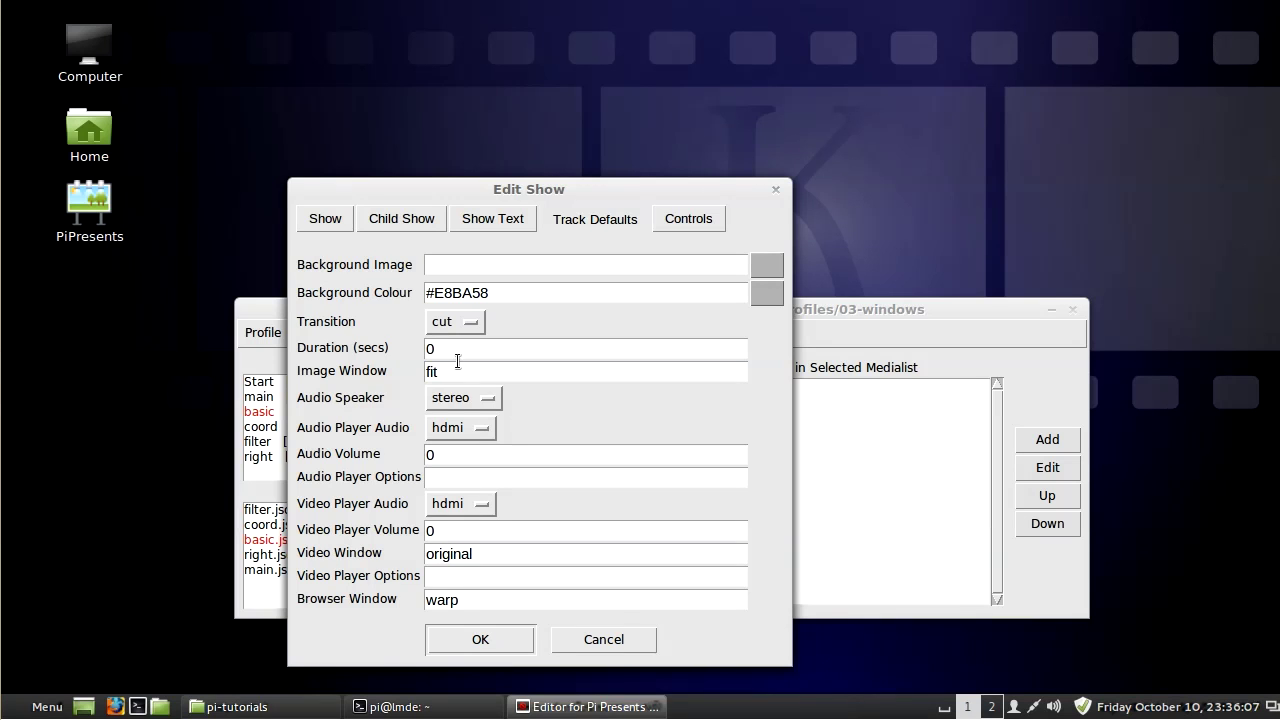
{"action": "left_click", "coordinate": [620, 640]}
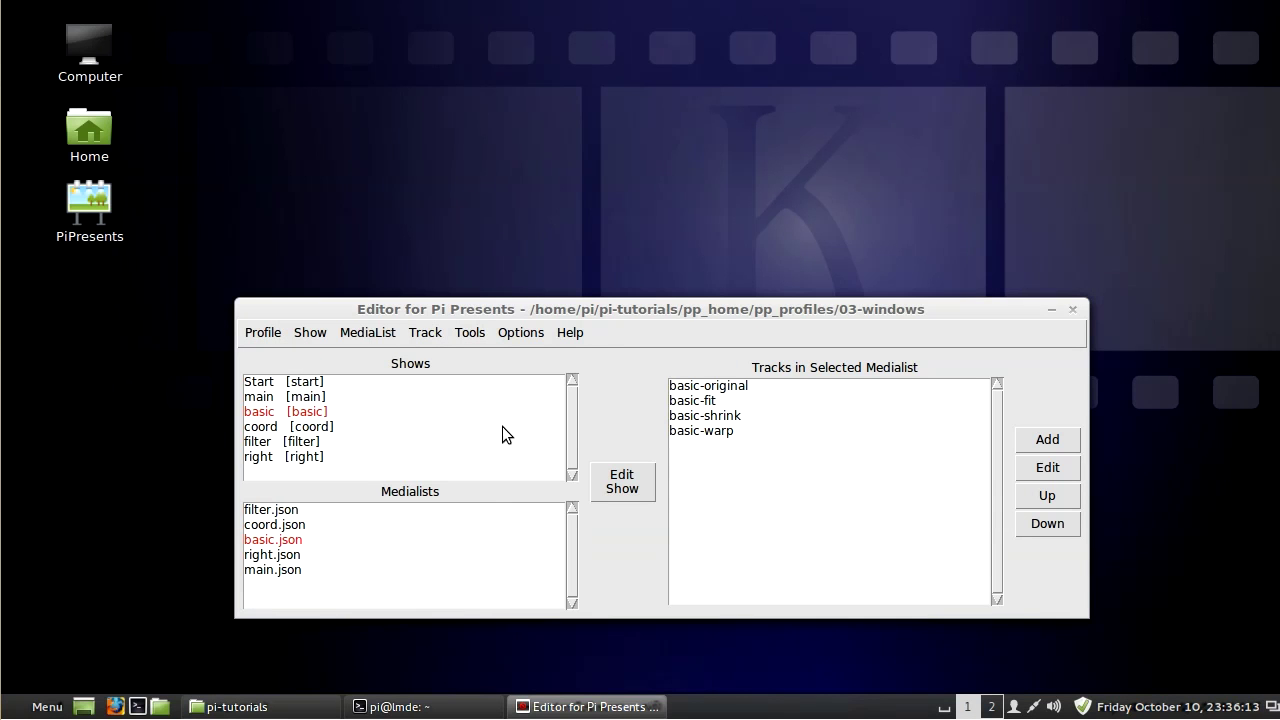
{"action": "left_click", "coordinate": [740, 387]}
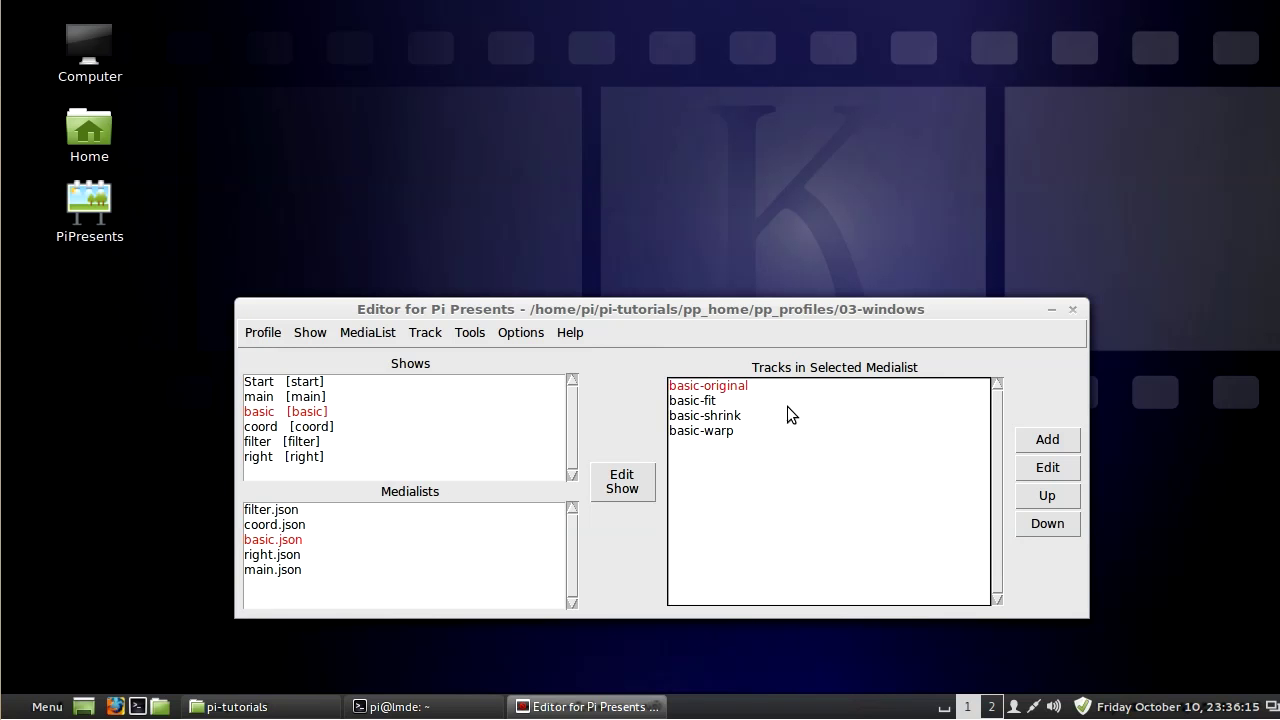
{"action": "left_click", "coordinate": [1044, 474]}
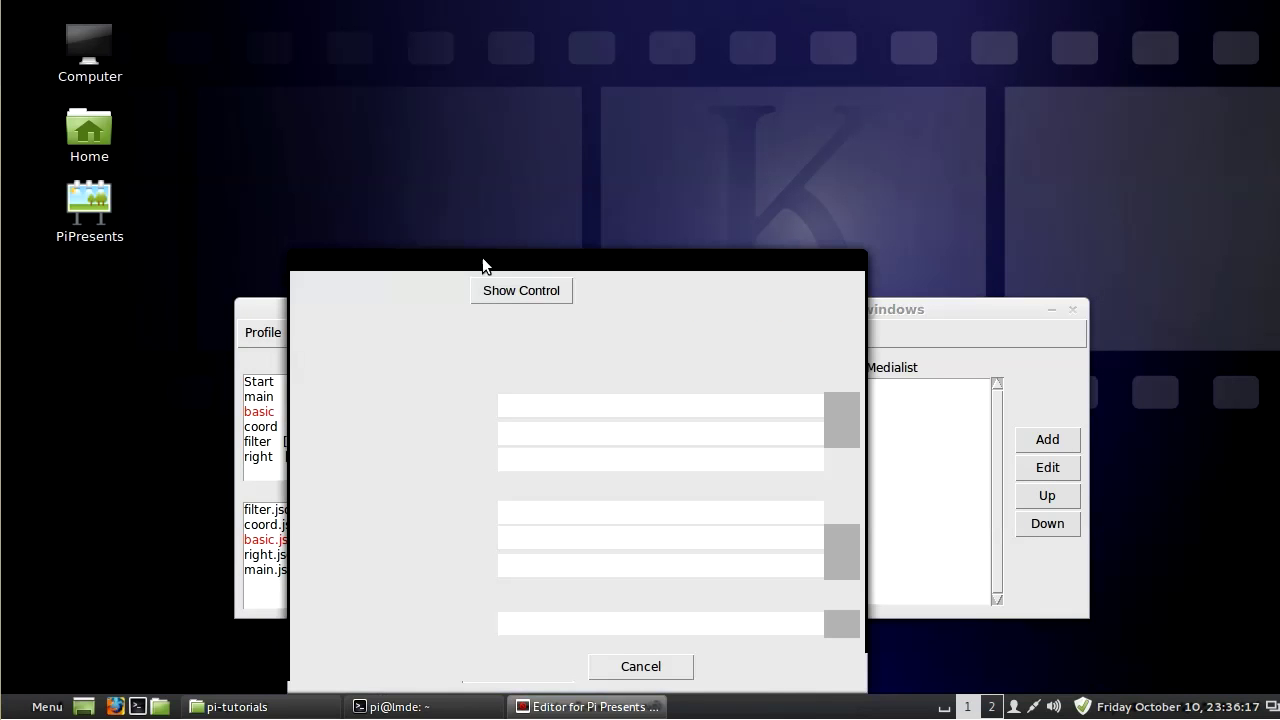
{"action": "left_click", "coordinate": [383, 261]}
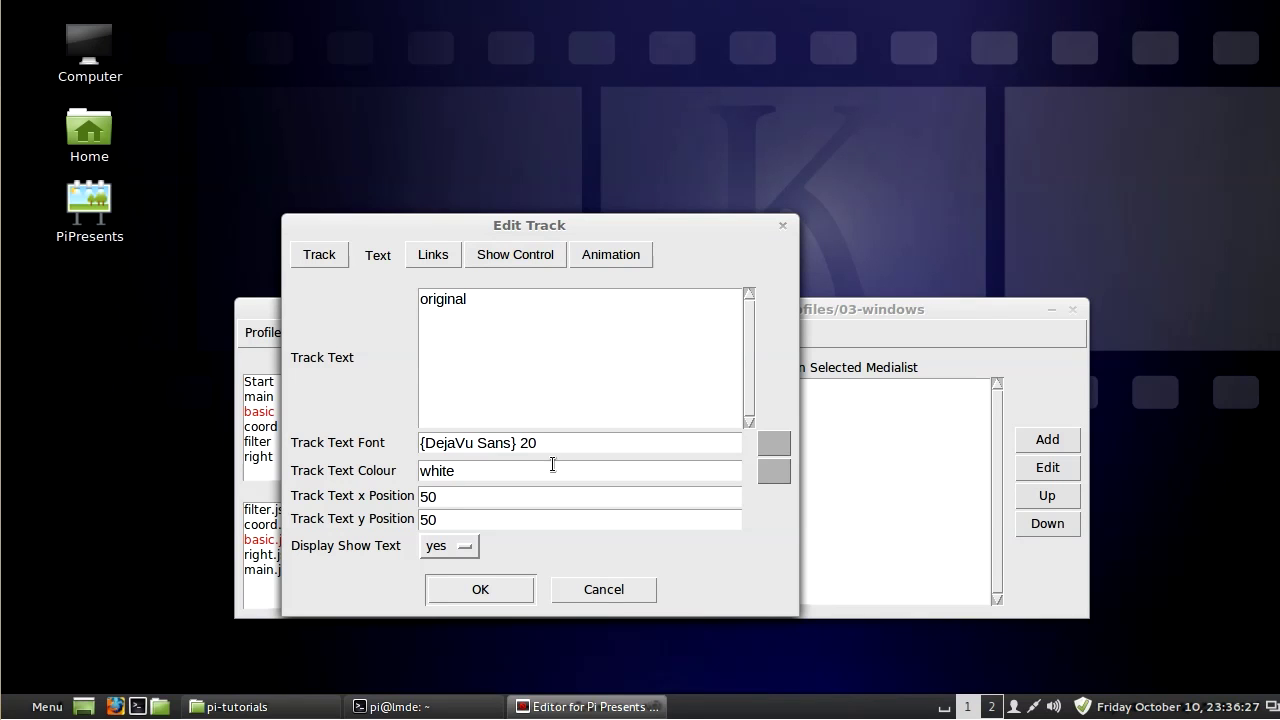
{"action": "left_click", "coordinate": [611, 597]}
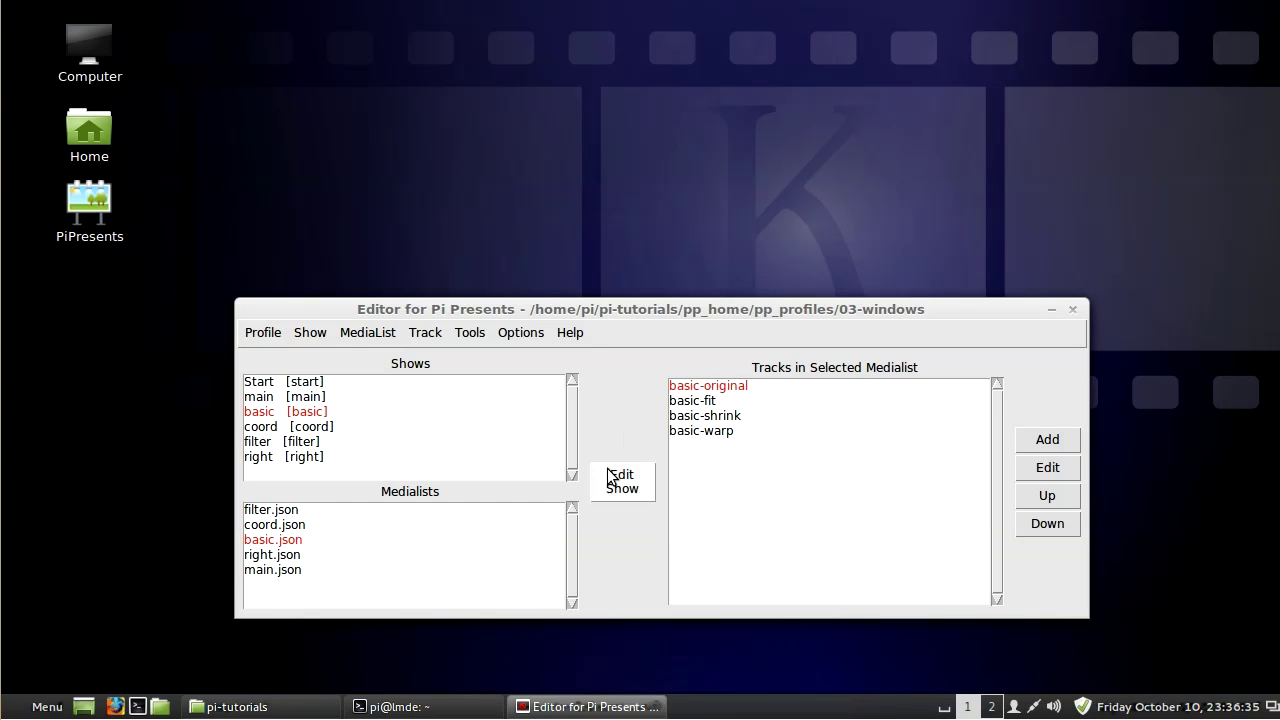
{"action": "left_click", "coordinate": [741, 386]}
{"action": "left_click", "coordinate": [1048, 468]}
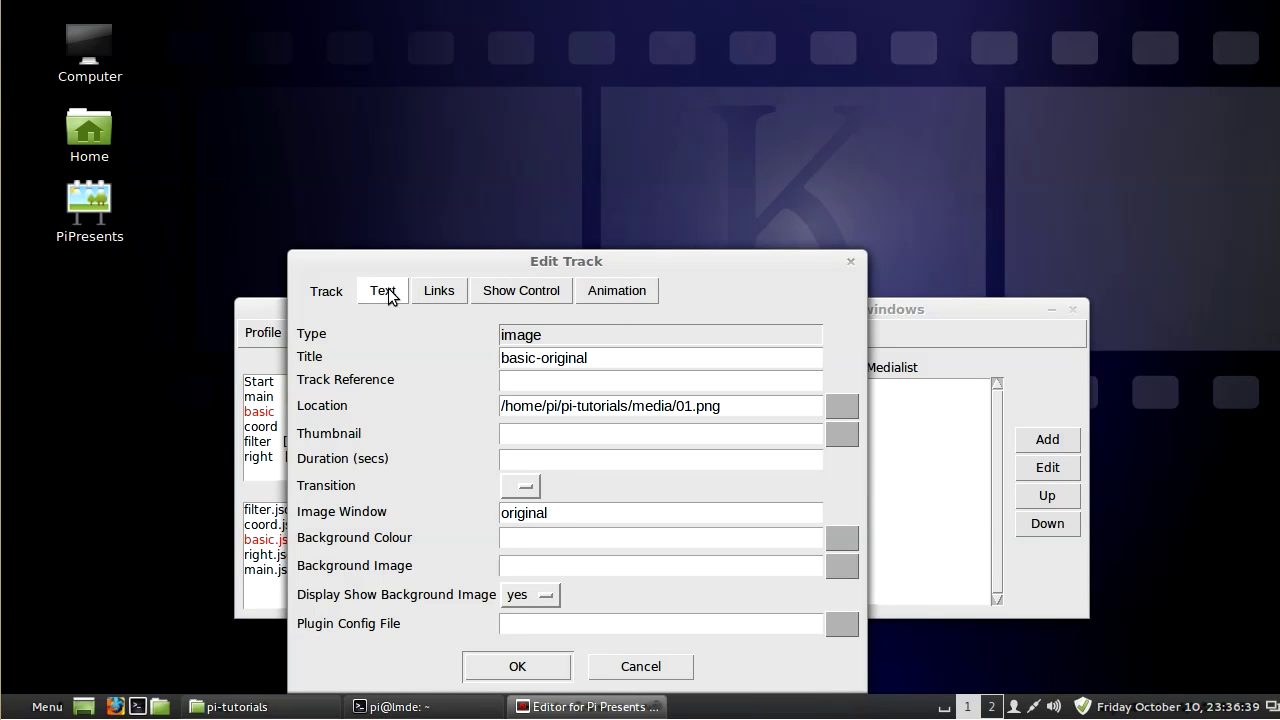
{"action": "left_click", "coordinate": [619, 678]}
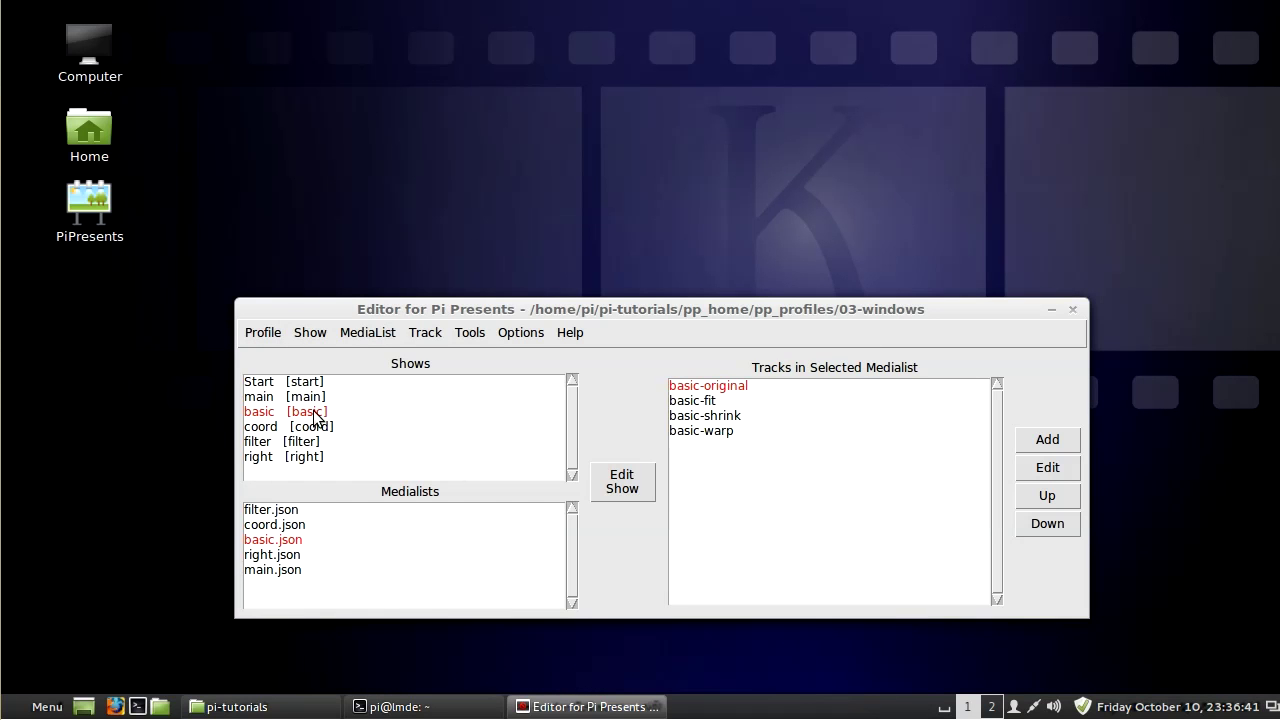
{"action": "left_click", "coordinate": [624, 488]}
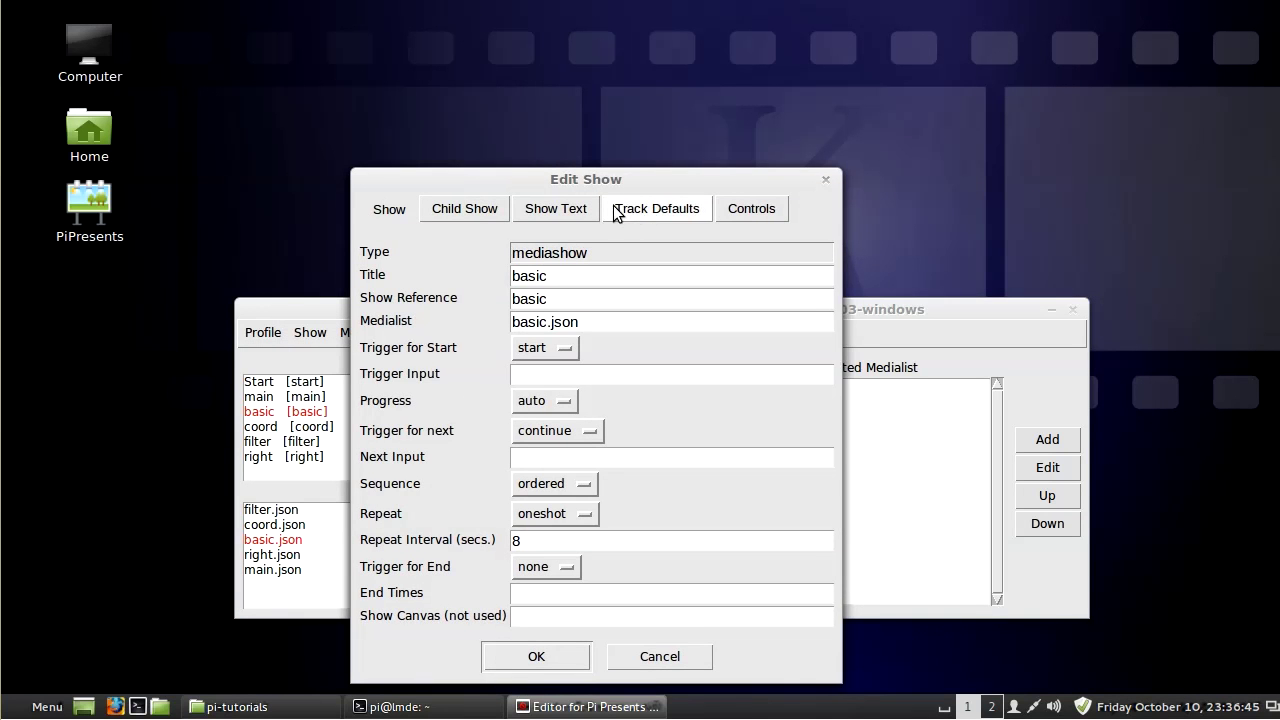
{"action": "left_click", "coordinate": [641, 207]}
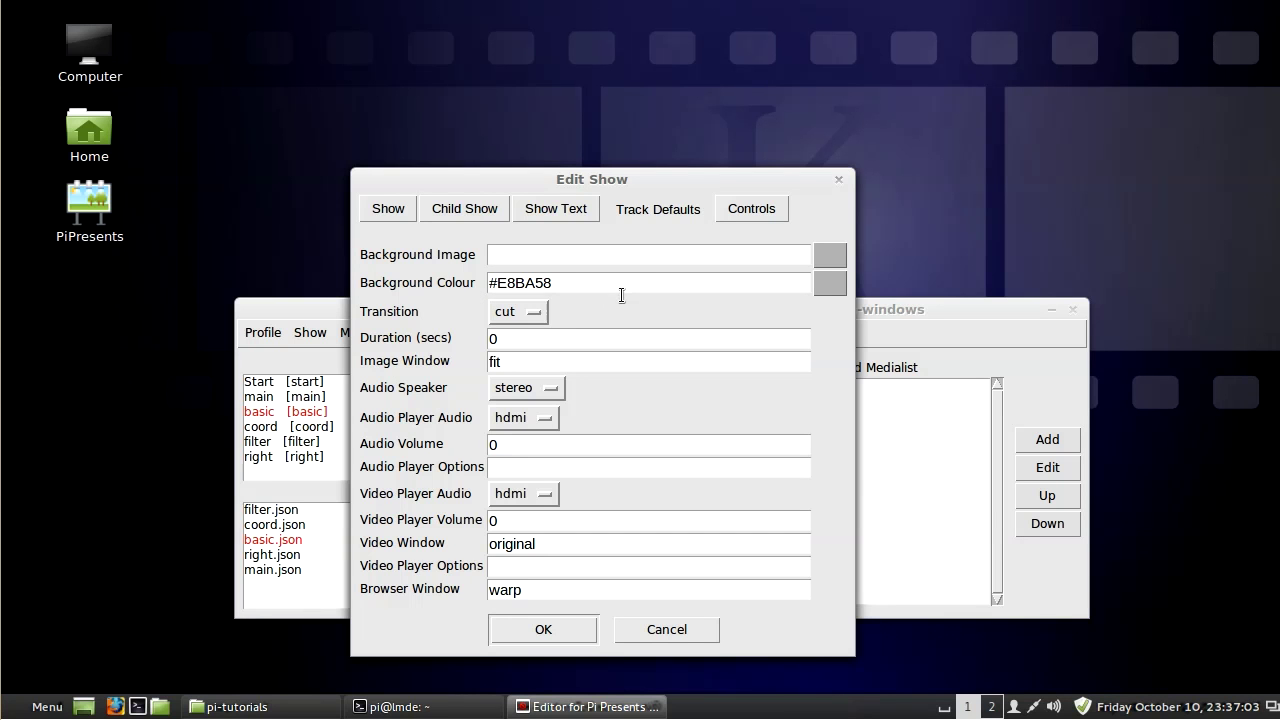
{"action": "left_click", "coordinate": [675, 640]}
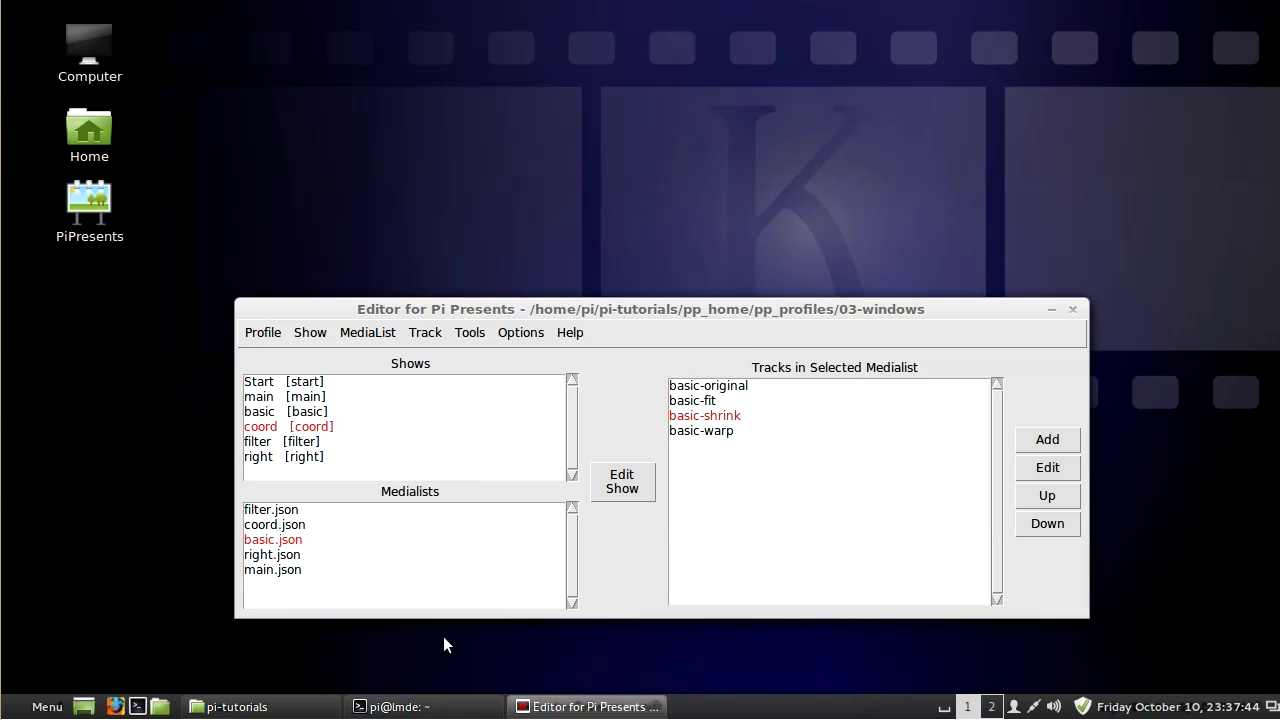
- List coord.json's tracks and select the coord-original-left track
{"action": "left_click", "coordinate": [299, 526]}
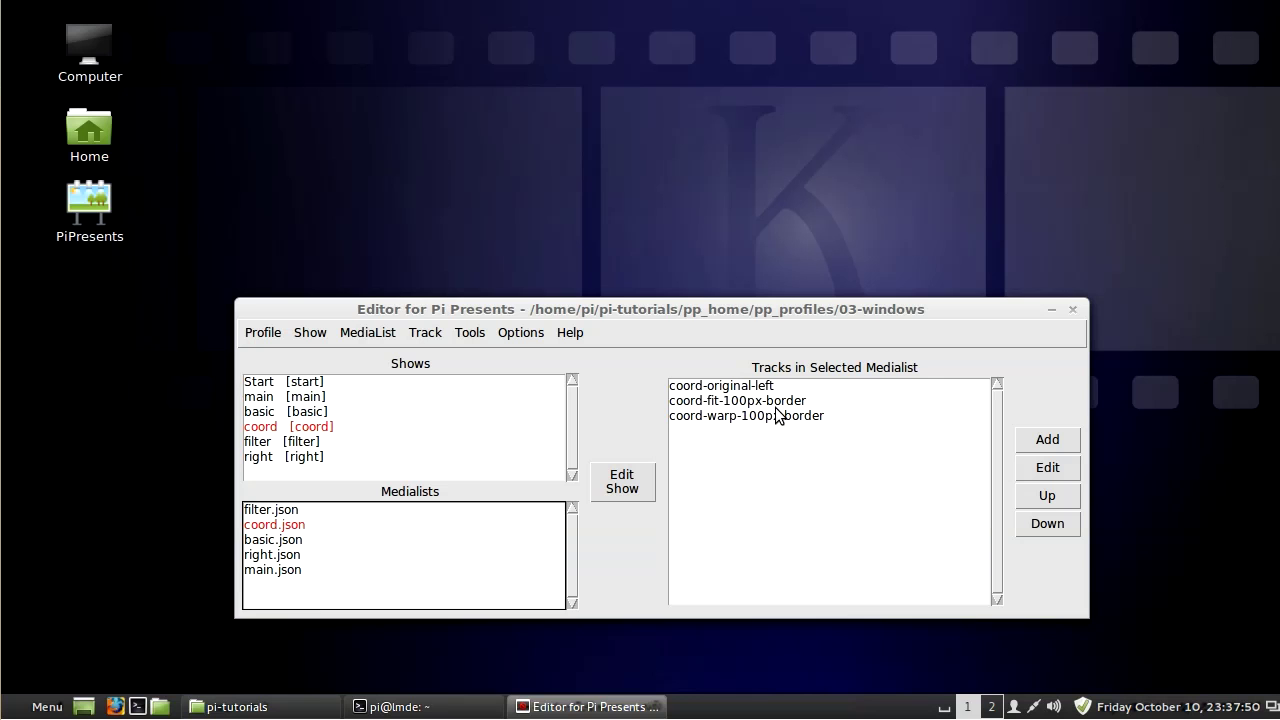
{"action": "left_click", "coordinate": [755, 387]}
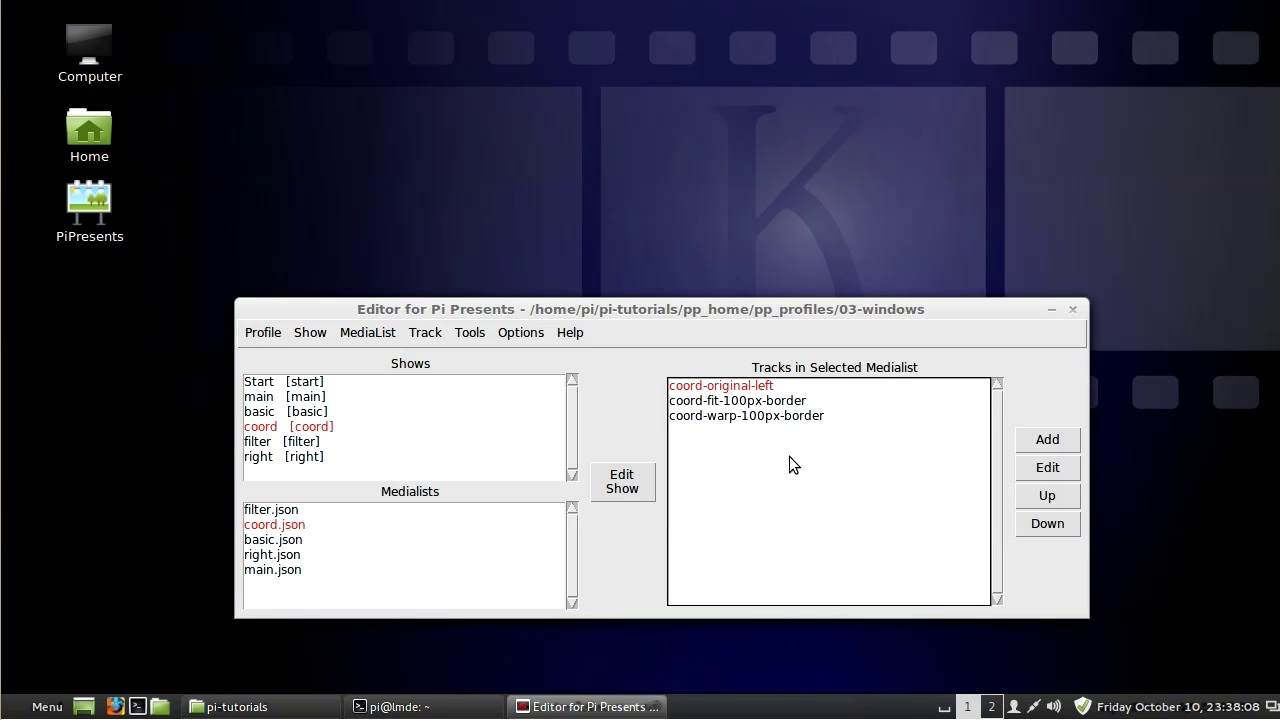
{"action": "left_click", "coordinate": [1045, 470]}
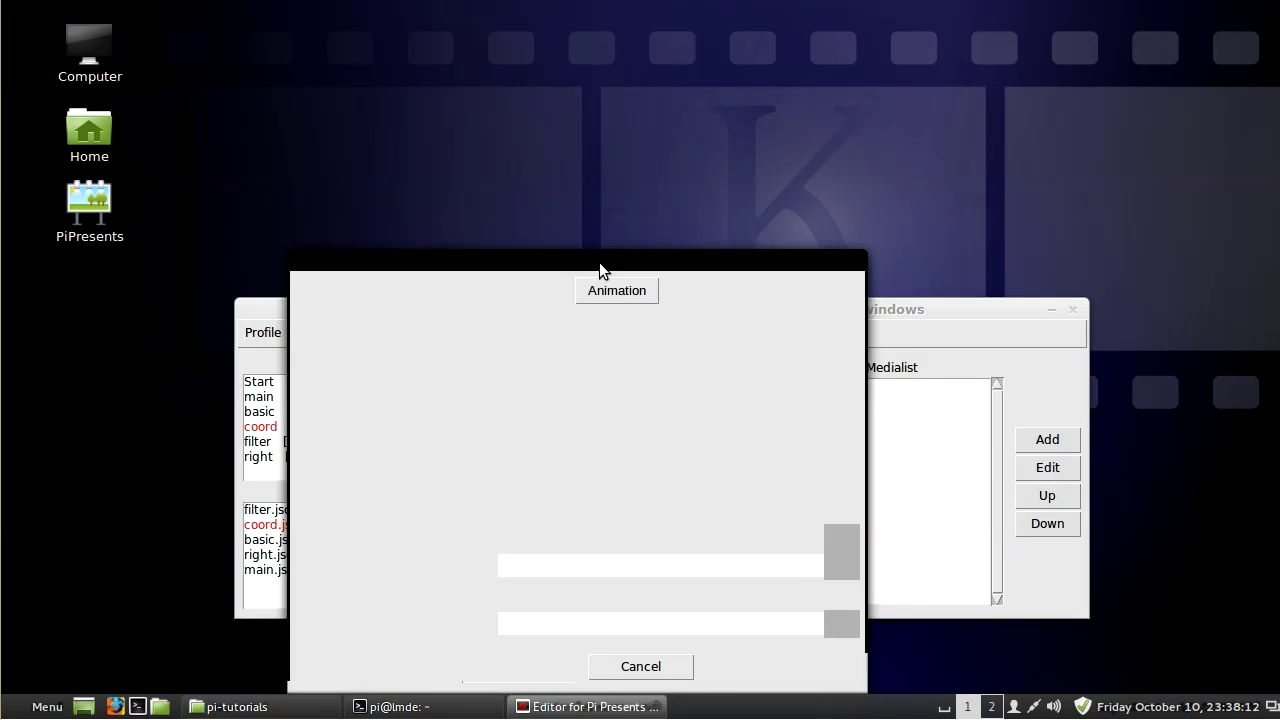
{"action": "left_click", "coordinate": [543, 244]}
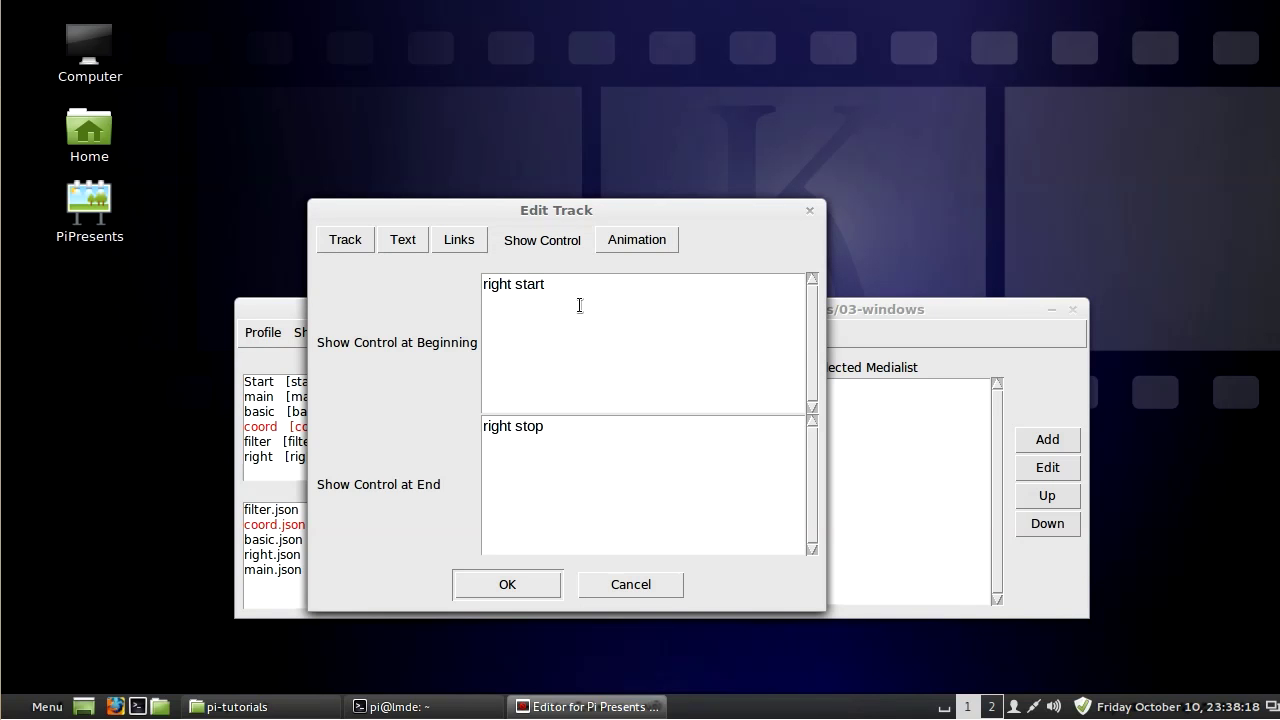
{"action": "left_click_drag", "start_coordinate": [530, 222], "coordinate": [732, 132]}
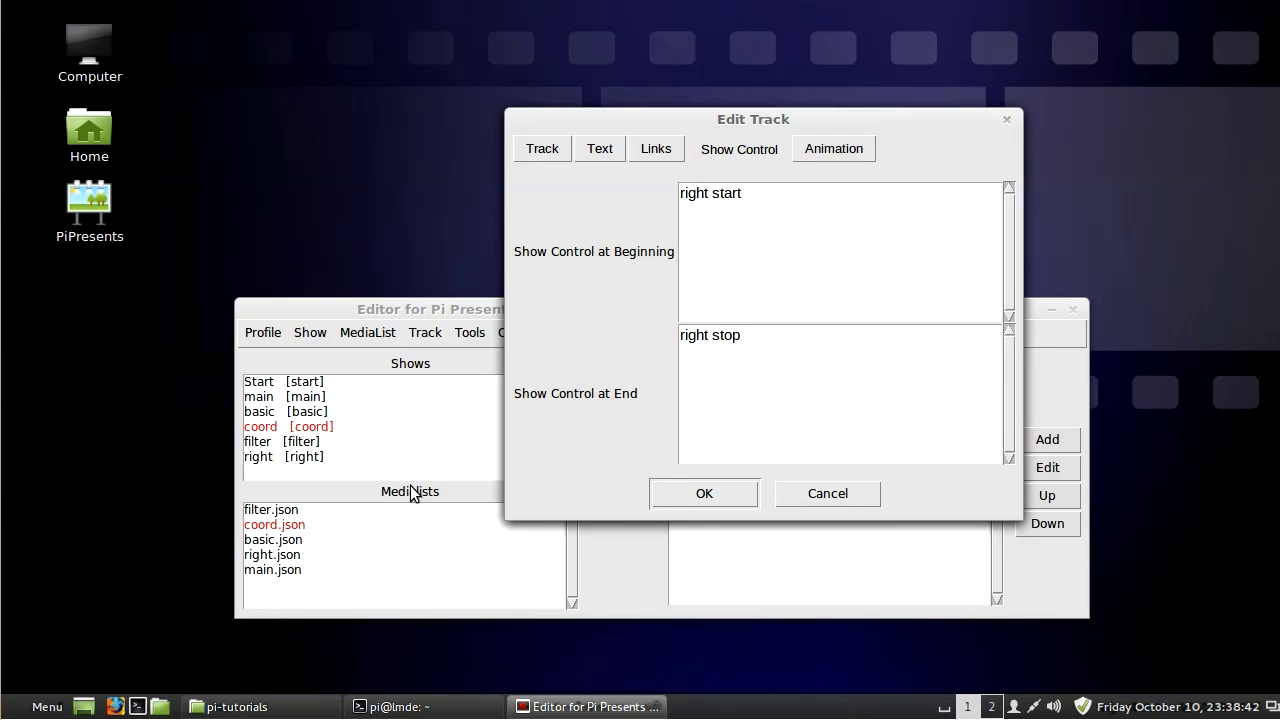
{"action": "left_click", "coordinate": [723, 507]}
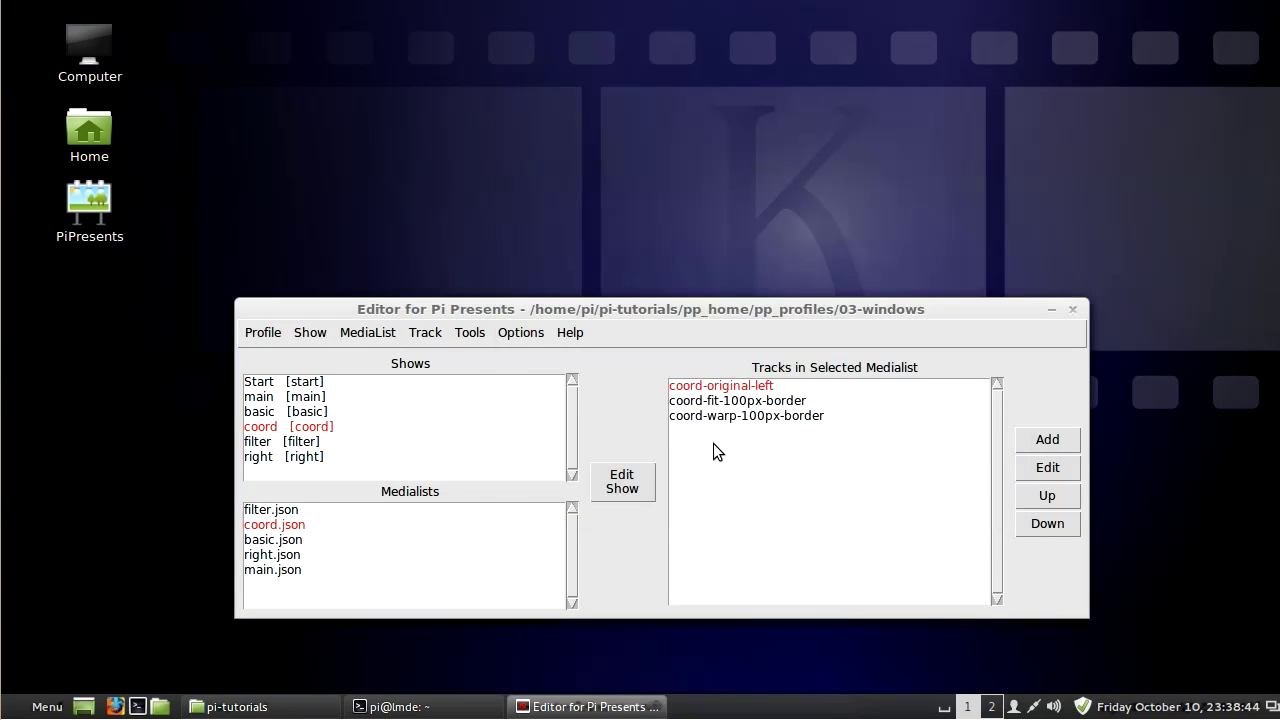
{"action": "left_click", "coordinate": [716, 445]}
- Rerun the pipresents.py -p 03-windows command from the terminal's history
{"action": "left_click_drag", "start_coordinate": [727, 315], "coordinate": [732, 300]}
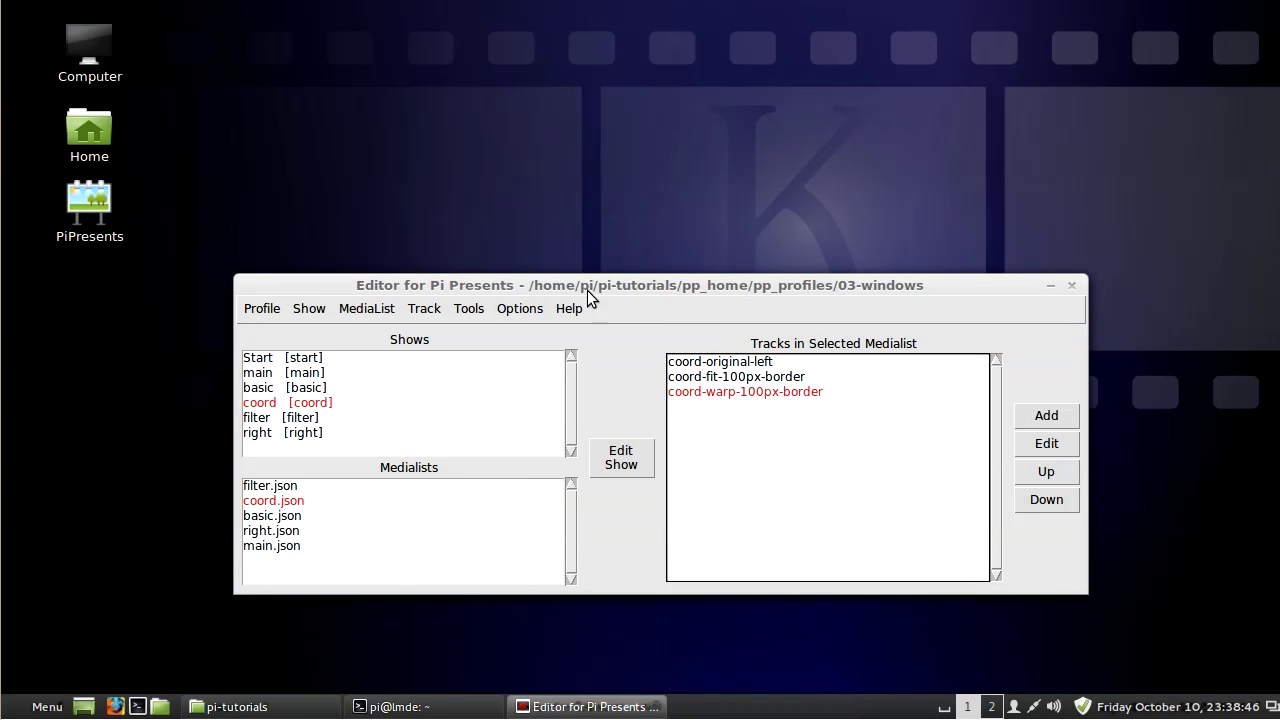
{"action": "left_click", "coordinate": [394, 706]}
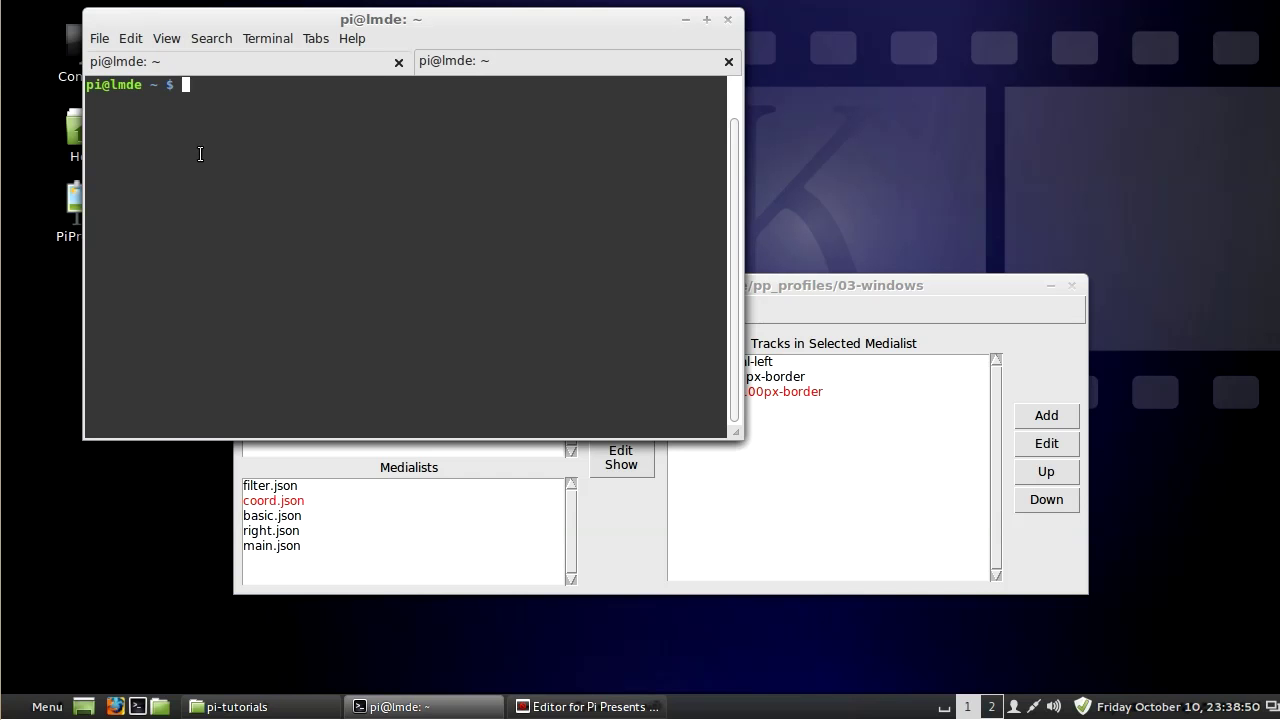
{"action": "type", "text": "clear"}
{"action": "key", "text": "Up"}
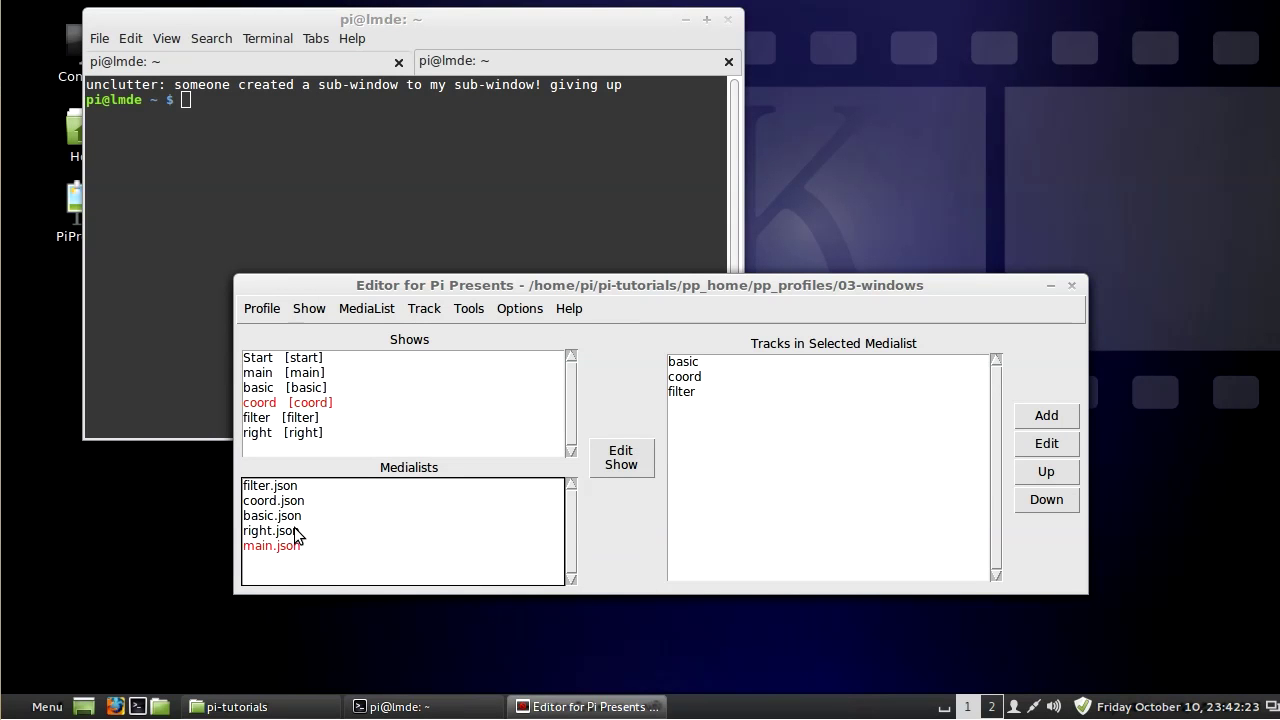
- Open the filter-fit-bicubic track from filter.json for editing
{"action": "left_click", "coordinate": [284, 488]}
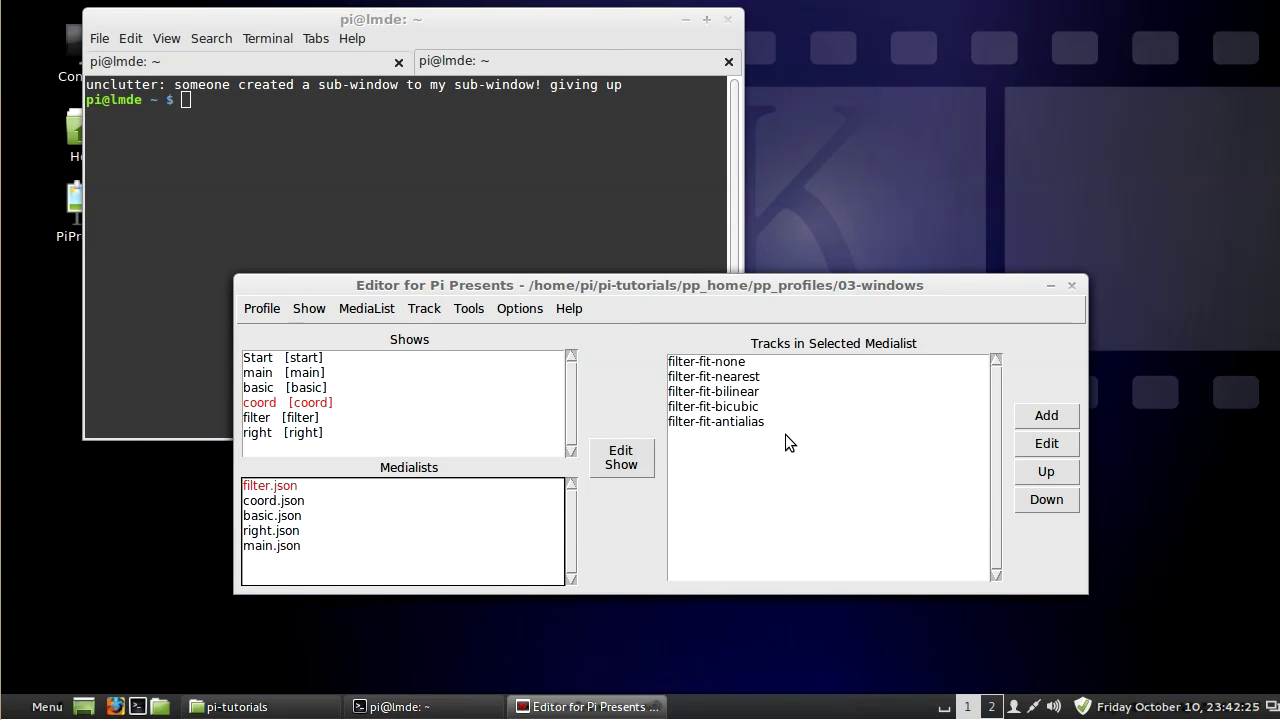
{"action": "left_click", "coordinate": [762, 406]}
{"action": "left_click", "coordinate": [1047, 445]}
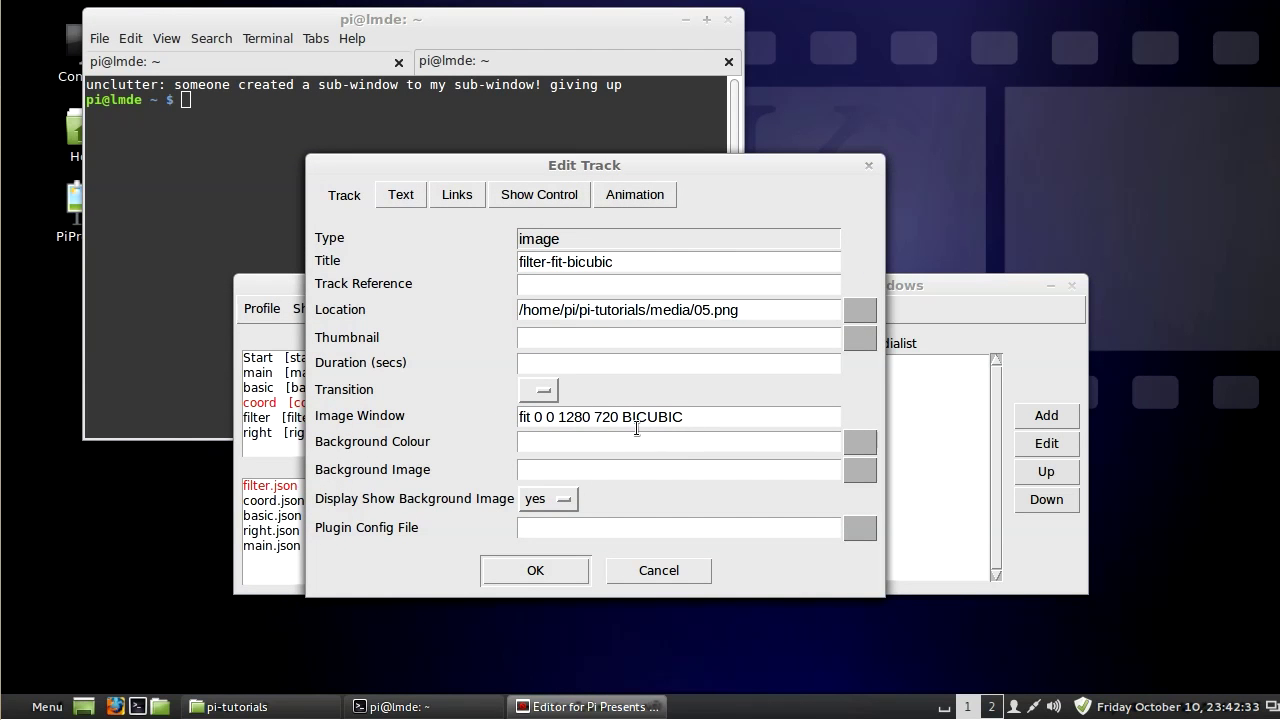
- Delete '0 0 1280 720' from the Image Window field, leaving 'fit BICUBIC'
{"action": "left_click", "coordinate": [636, 418]}
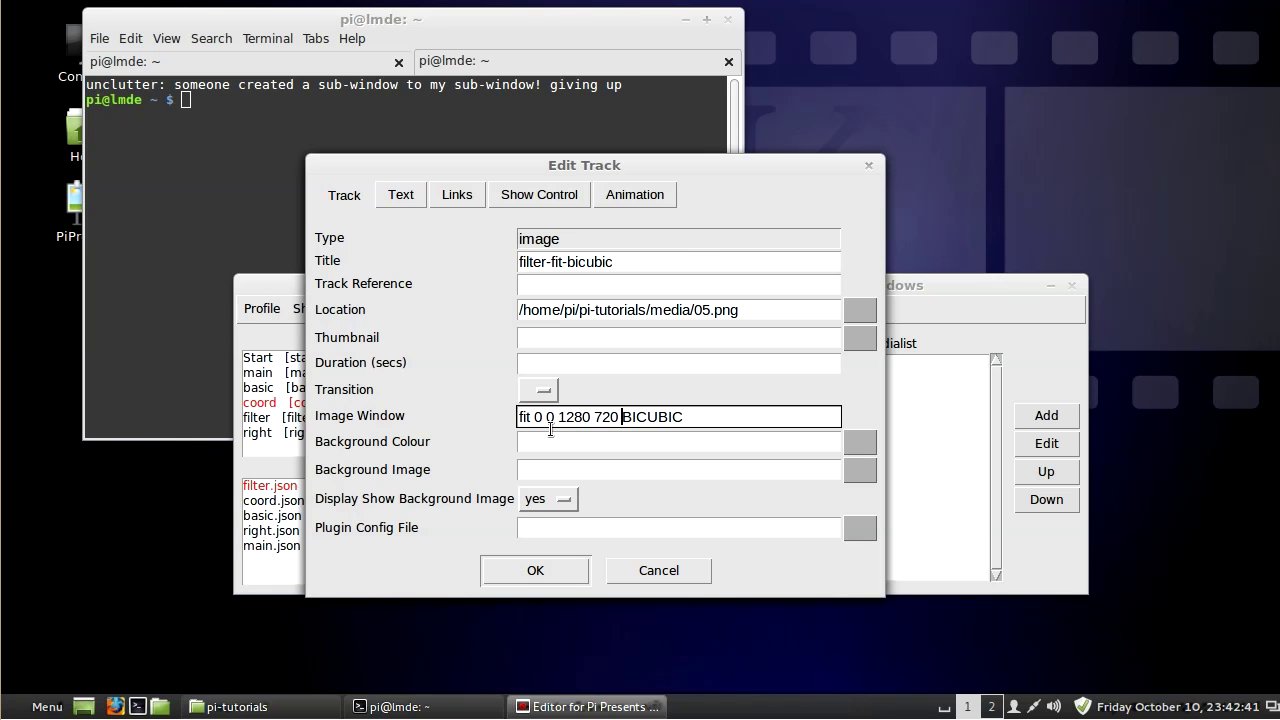
{"action": "left_click_drag", "start_coordinate": [534, 425], "coordinate": [627, 427]}
{"action": "key", "text": "BackSpace"}
{"action": "key", "text": "BackSpace"}
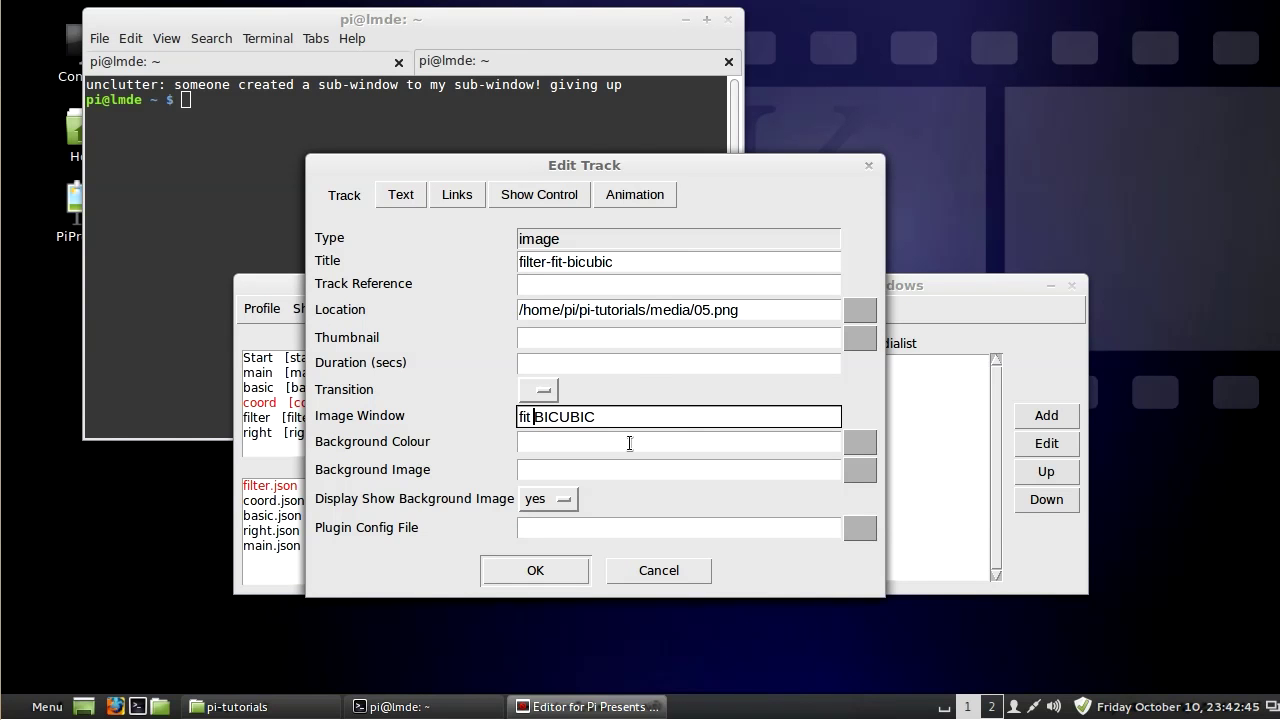
{"action": "left_click", "coordinate": [690, 448]}
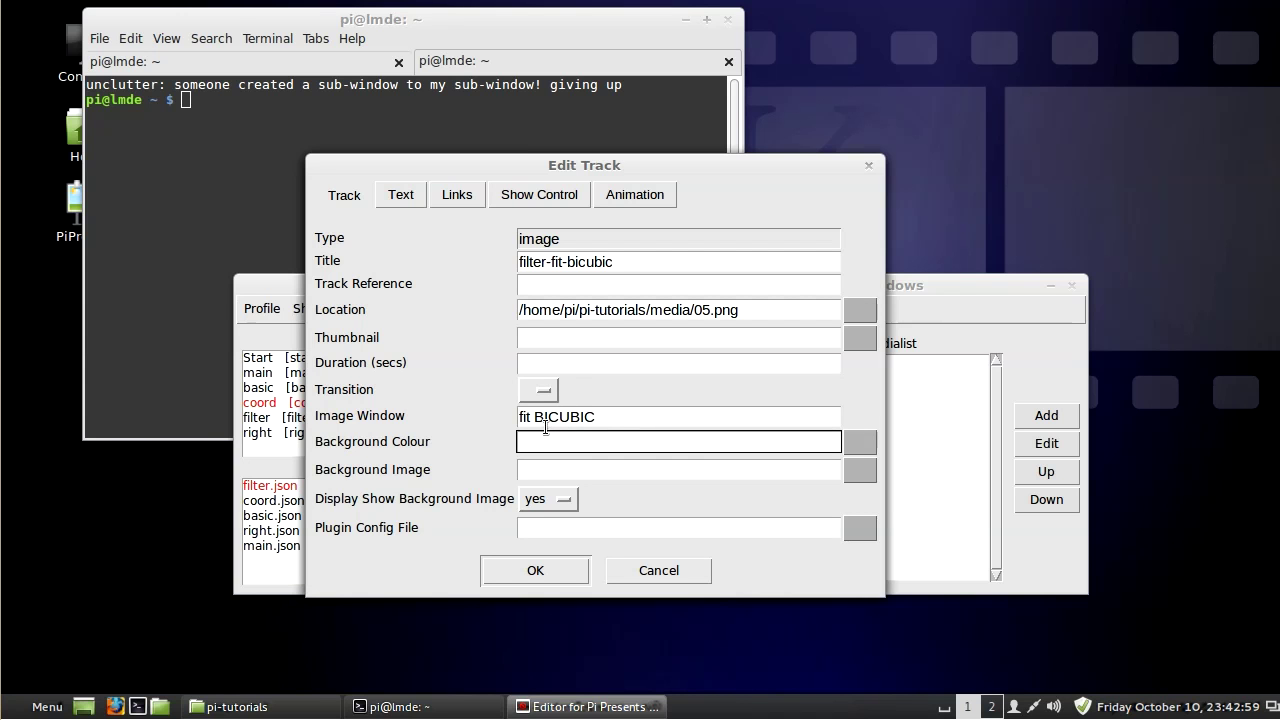
{"action": "left_click_drag", "start_coordinate": [534, 427], "coordinate": [617, 423]}
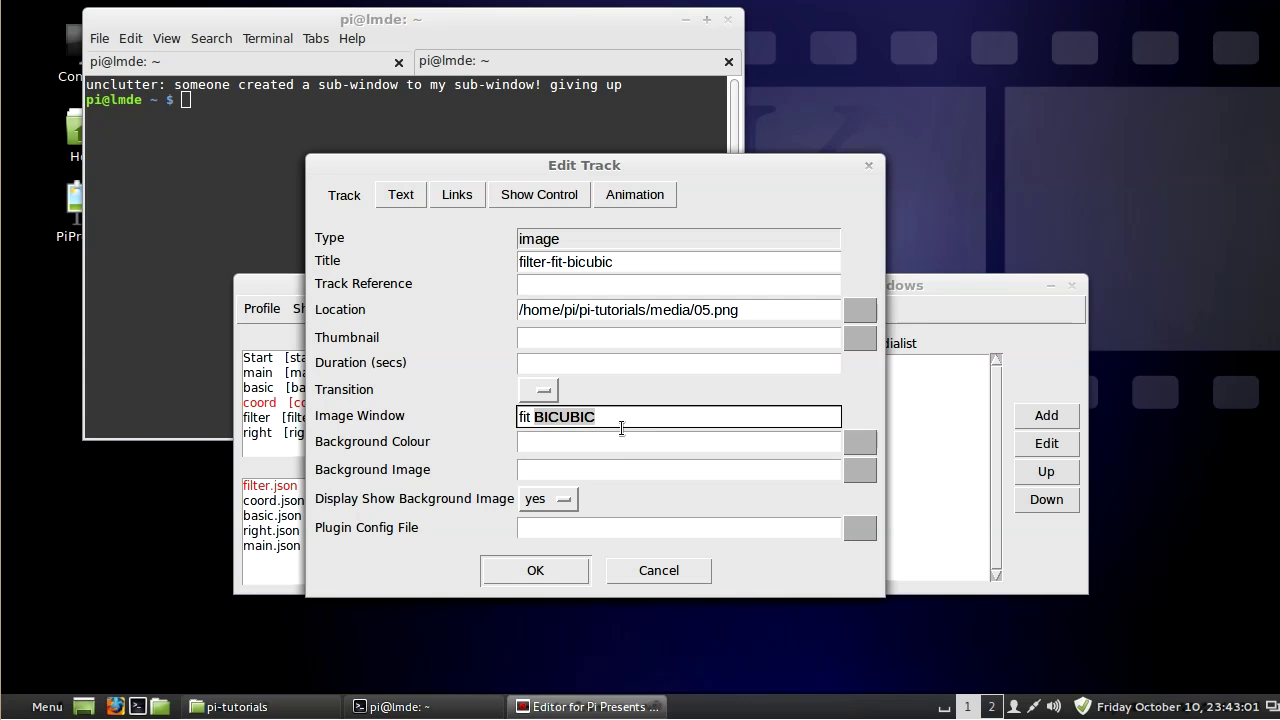
{"action": "key", "text": "Left"}
{"action": "key", "text": "Left"}
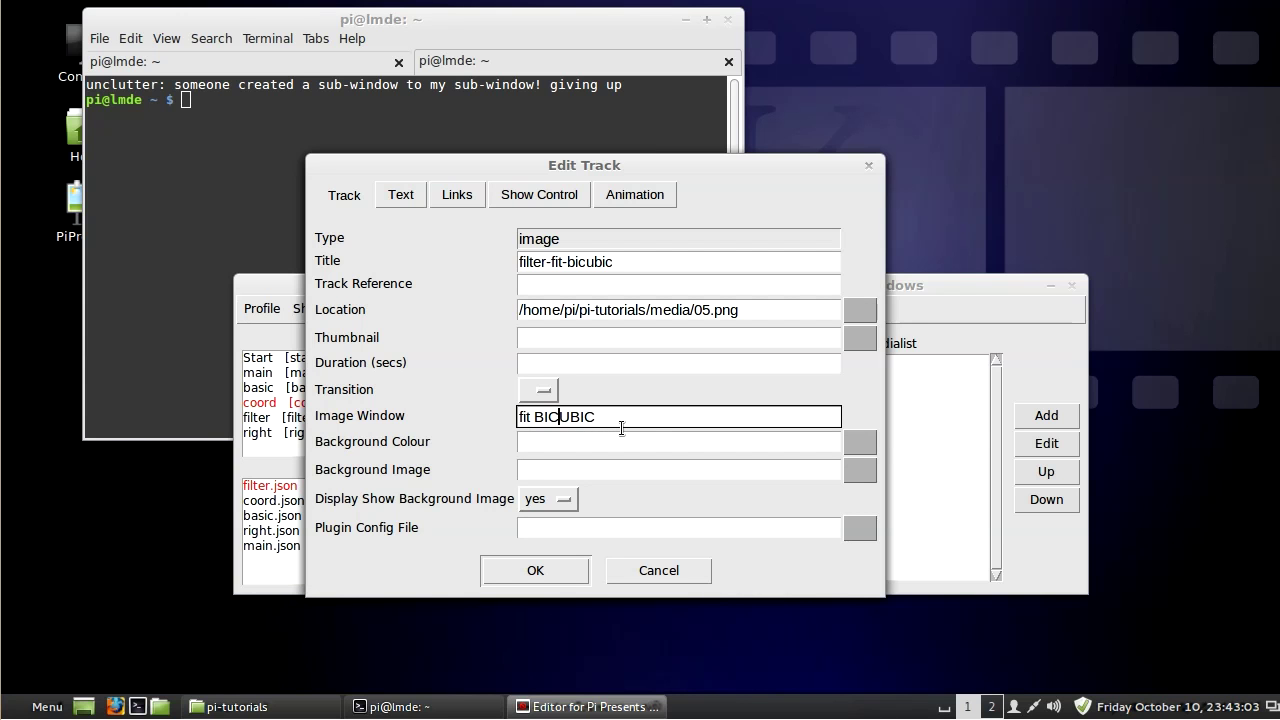
{"action": "key", "text": "Left"}
{"action": "key", "text": "Left"}
{"action": "left_click", "coordinate": [967, 706]}
- Inspect the filter code in pp_imageplayer.py, undoing a stray indent so the file stays unmodified
{"action": "scroll", "coordinate": [835, 550], "scroll_direction": "down", "scroll_amount": 7}
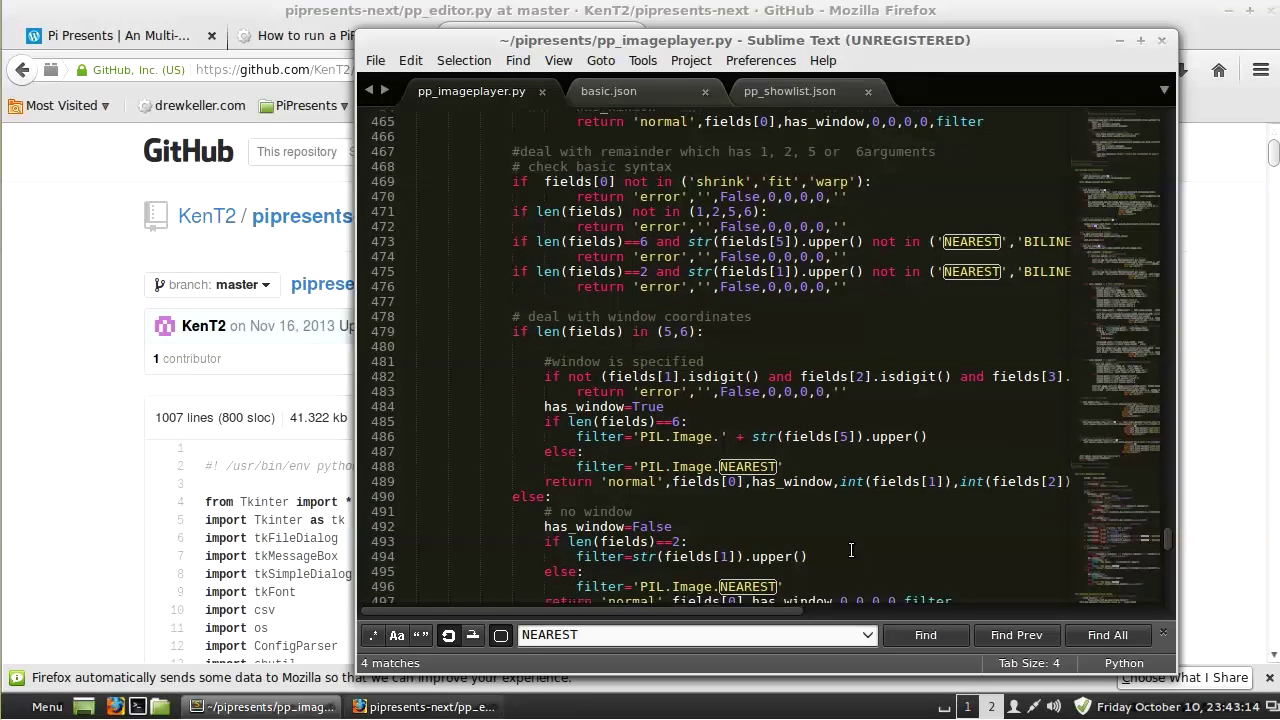
{"action": "scroll", "coordinate": [850, 548], "scroll_direction": "up", "scroll_amount": 5}
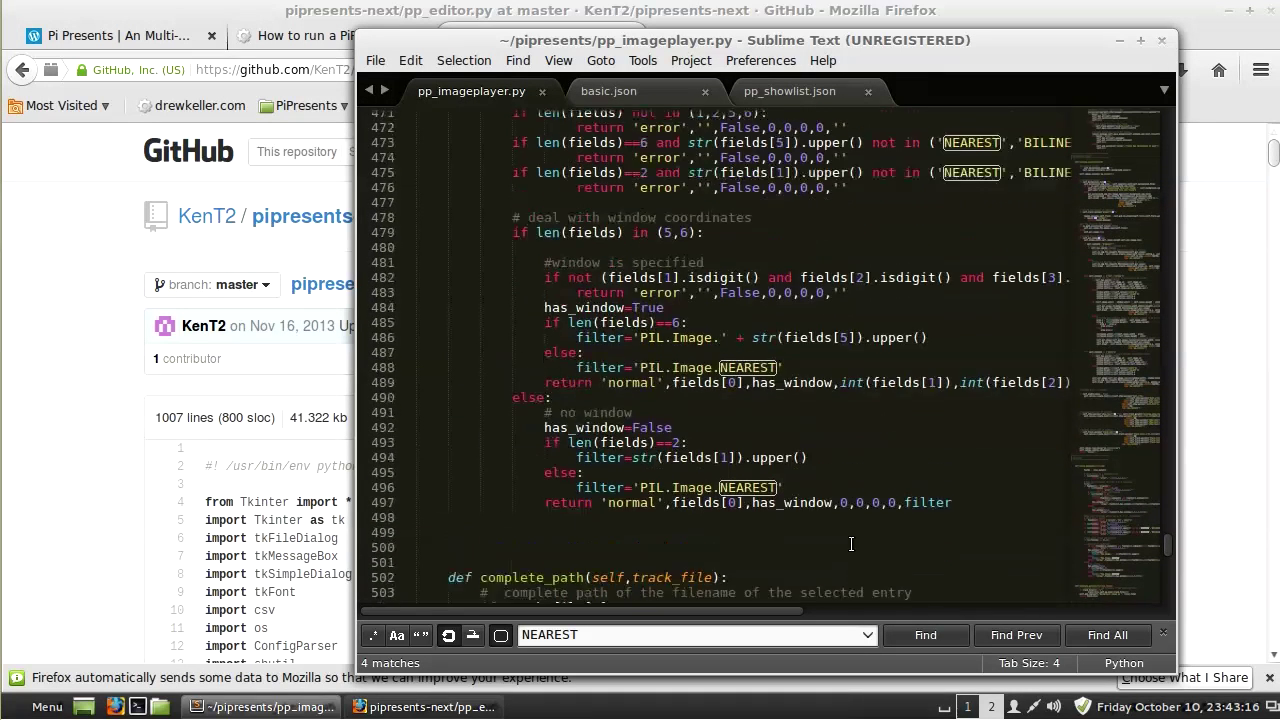
{"action": "left_click", "coordinate": [562, 444]}
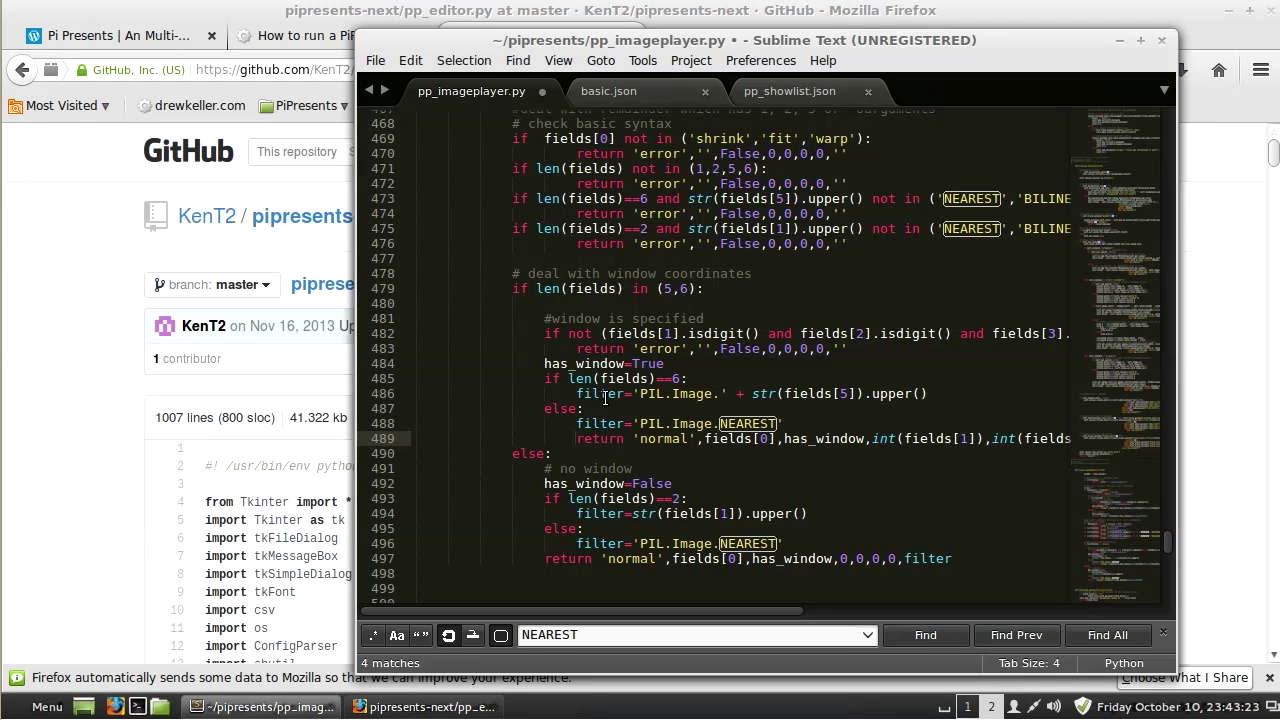
{"action": "left_click_drag", "start_coordinate": [633, 394], "coordinate": [845, 402]}
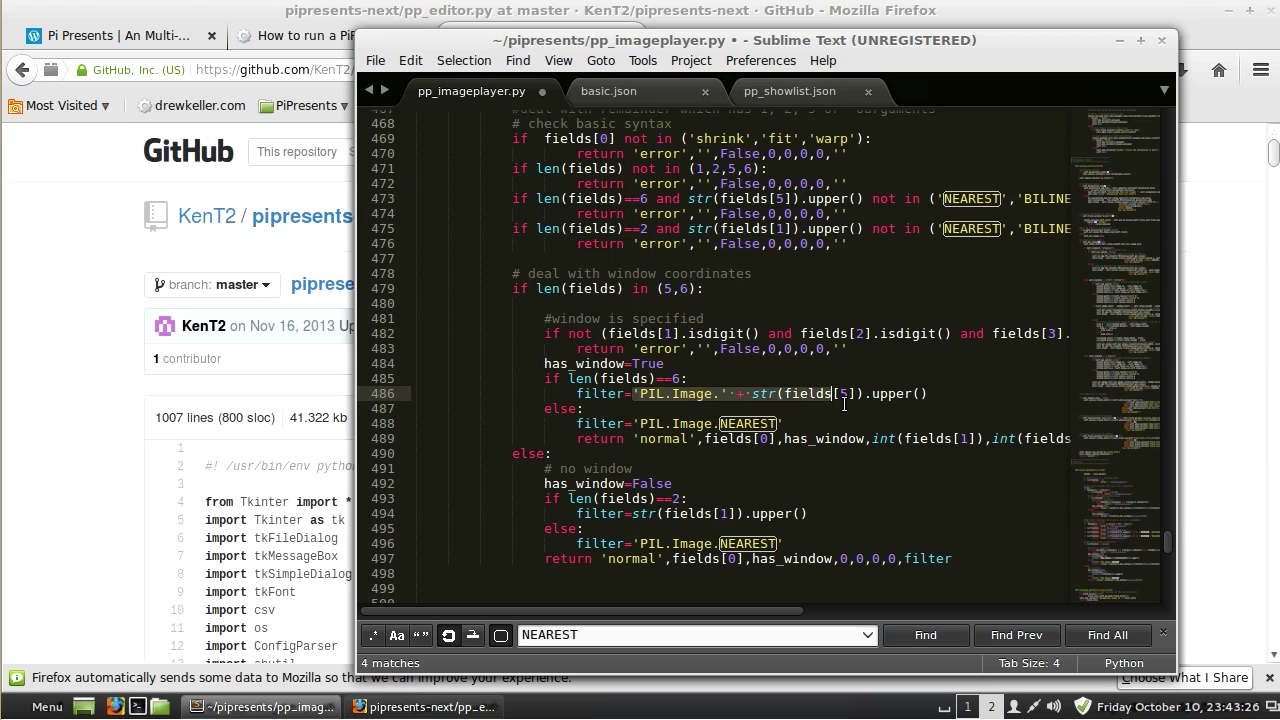
{"action": "left_click", "coordinate": [676, 410]}
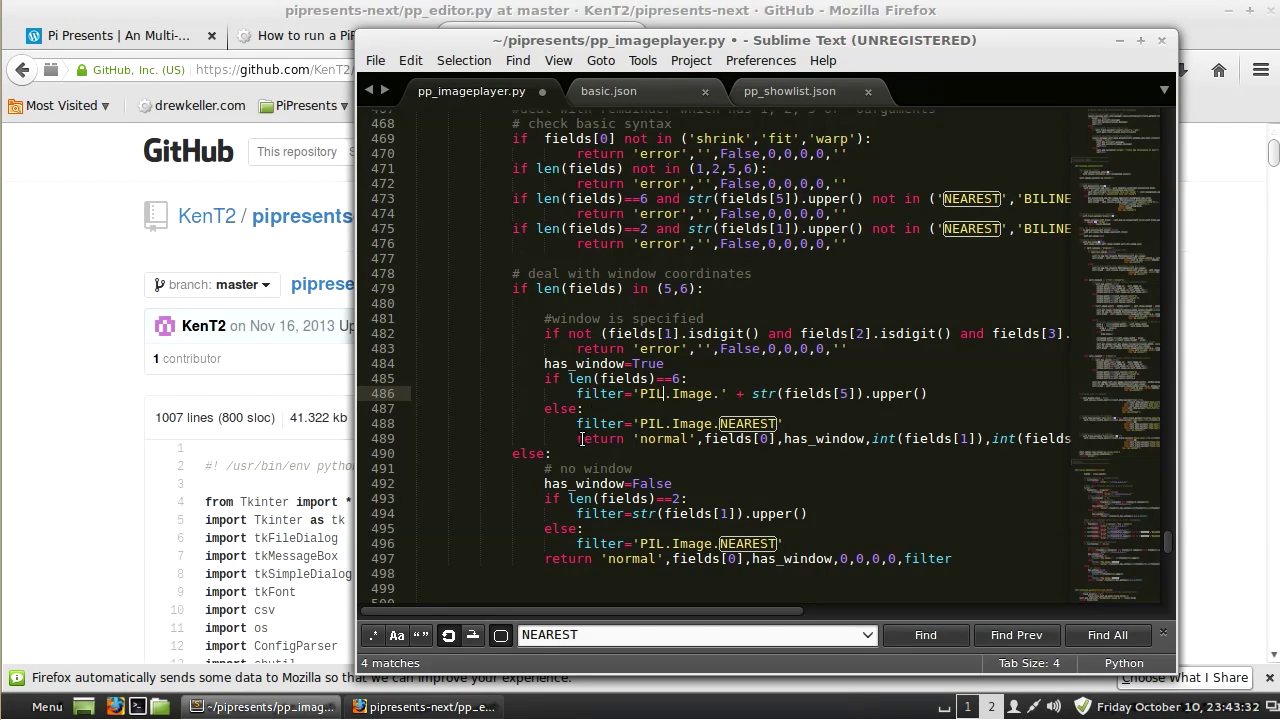
{"action": "key", "text": "ctrl+z"}
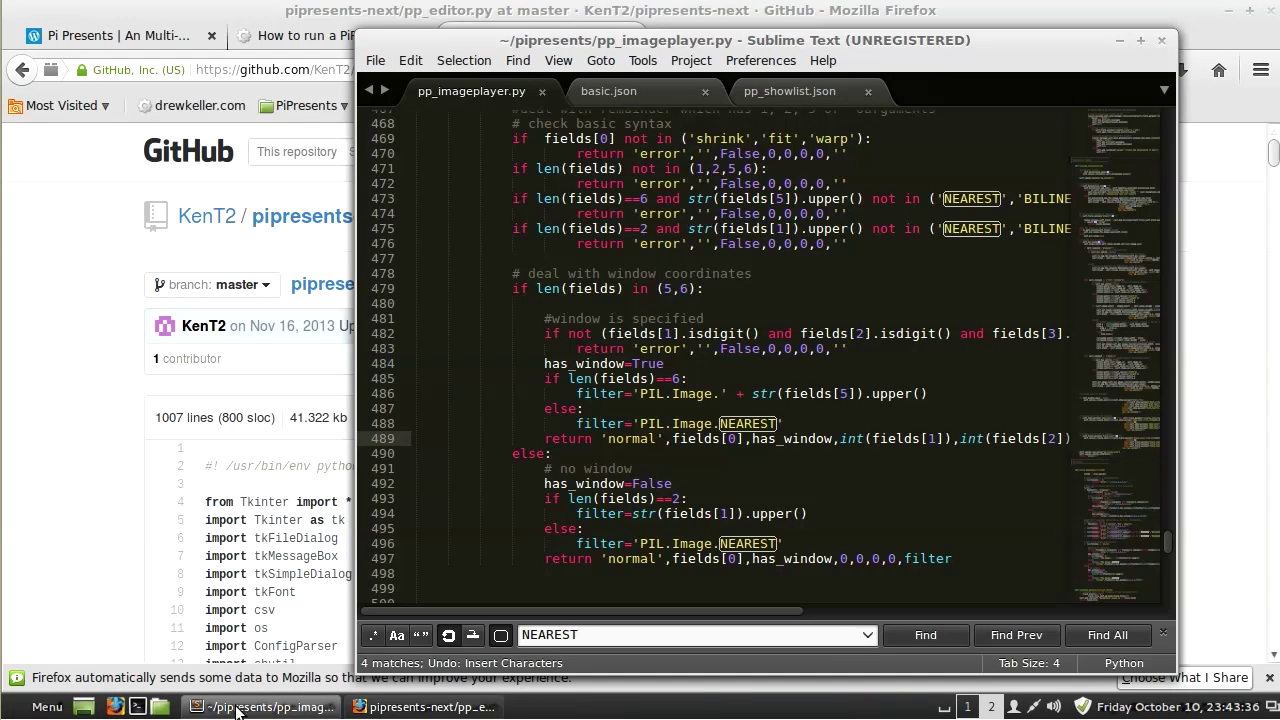
{"action": "left_click", "coordinate": [978, 710]}
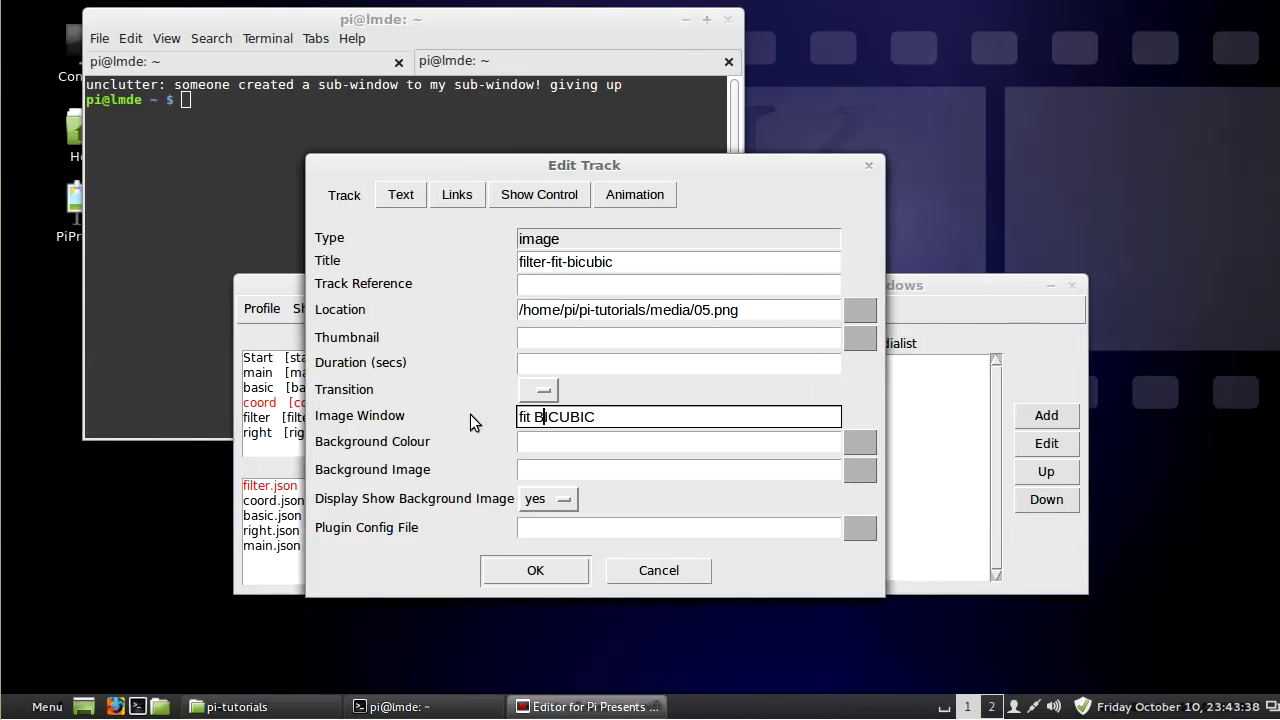
- Cancel the filter-fit-bicubic Edit Track dialog to return to filter.json's track list
{"action": "left_click", "coordinate": [685, 572]}
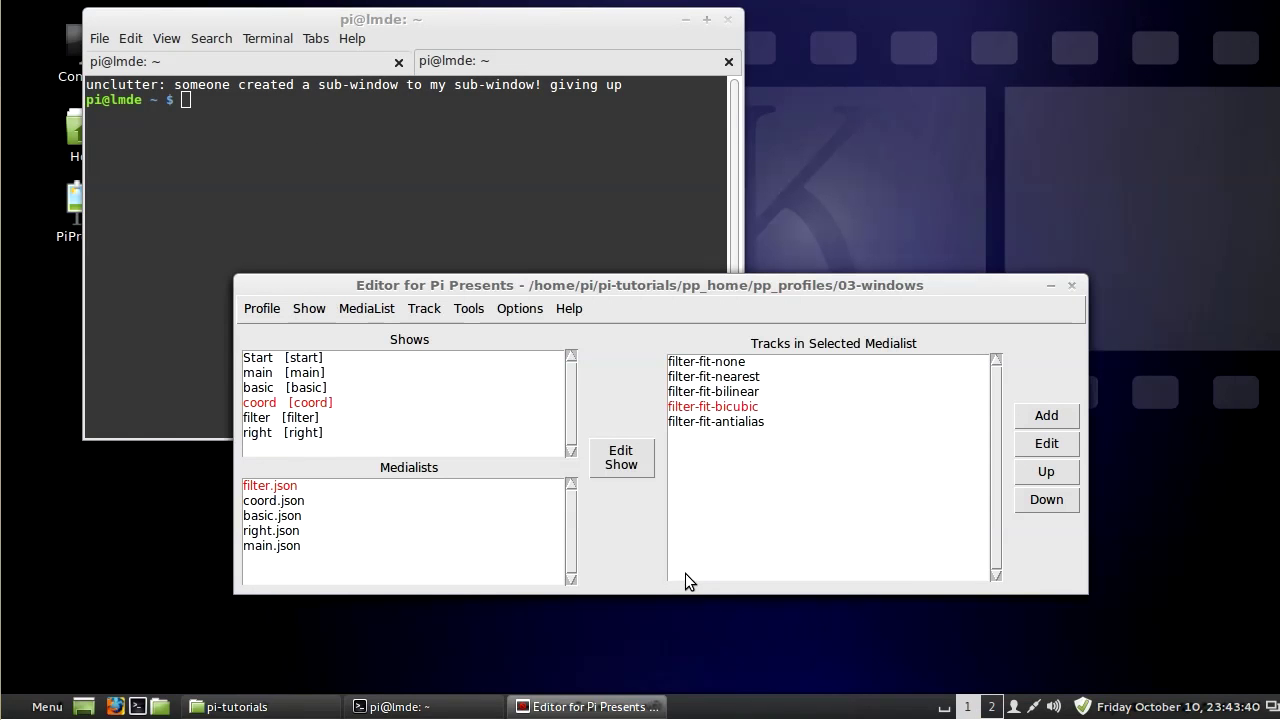